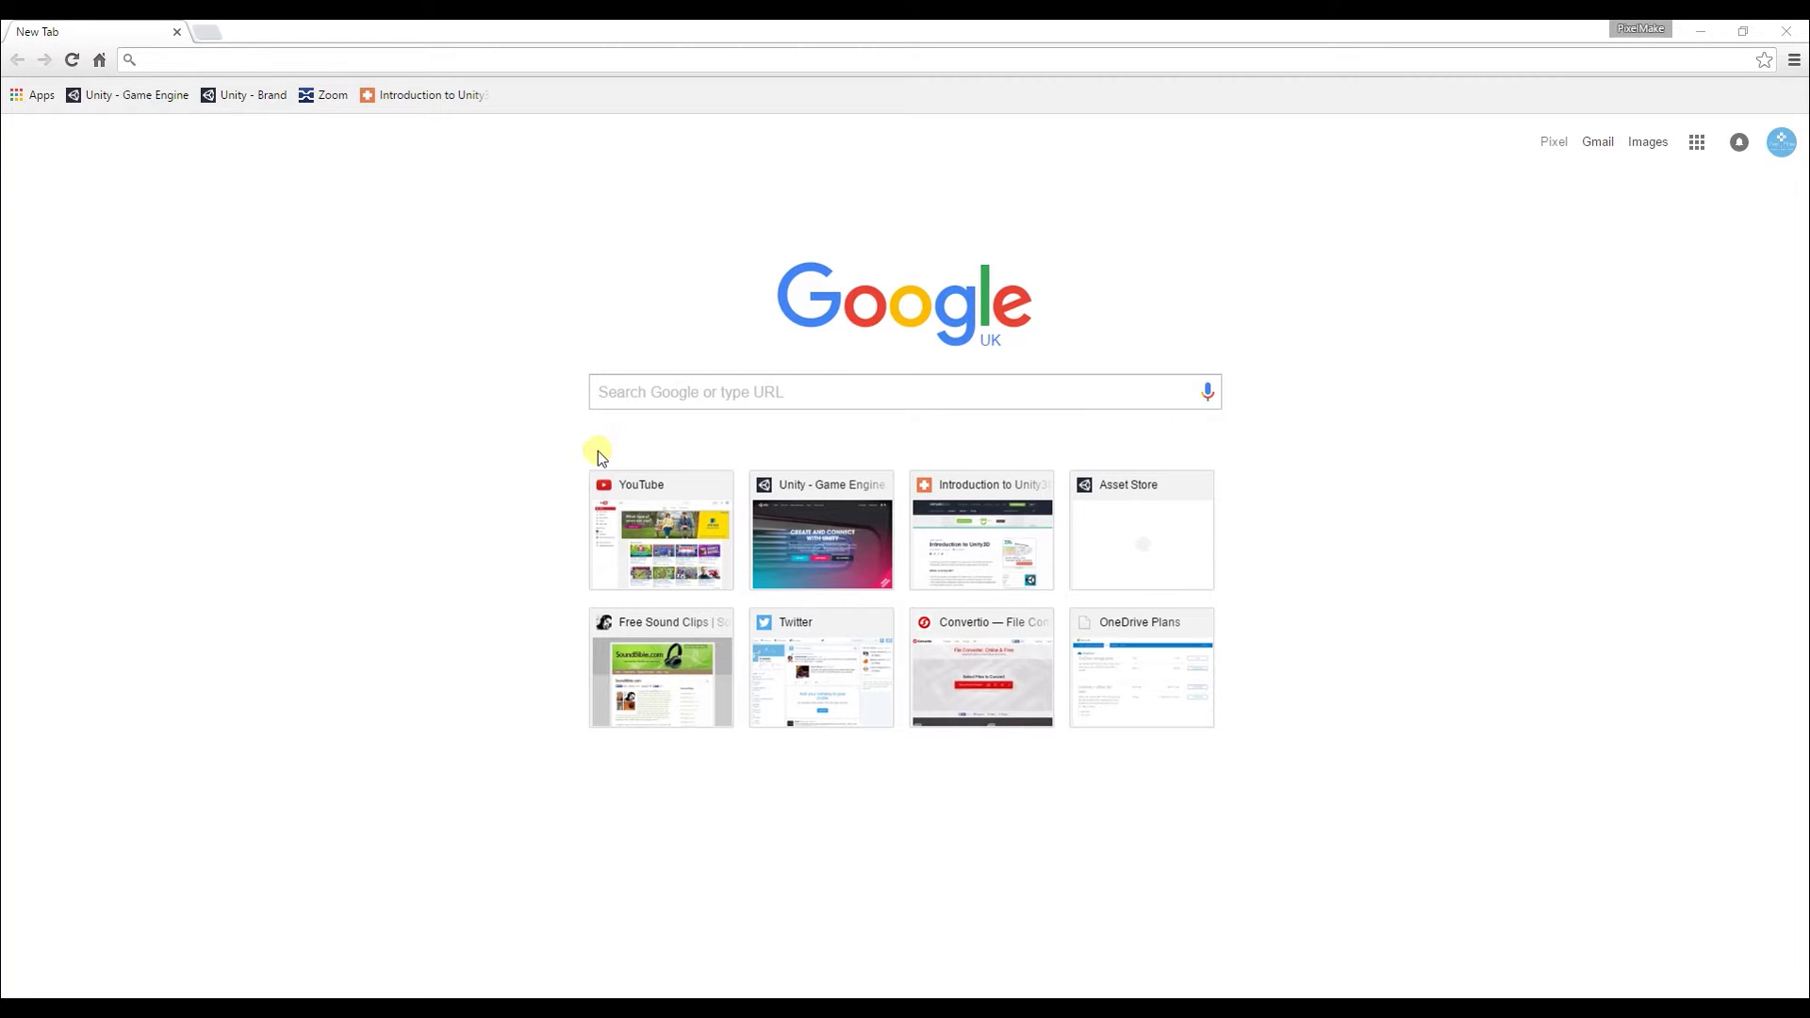
# Go to unity3d.com and open the Get Unity page
pyautogui.click(258, 62)
pyautogui.write('unity3d.com')
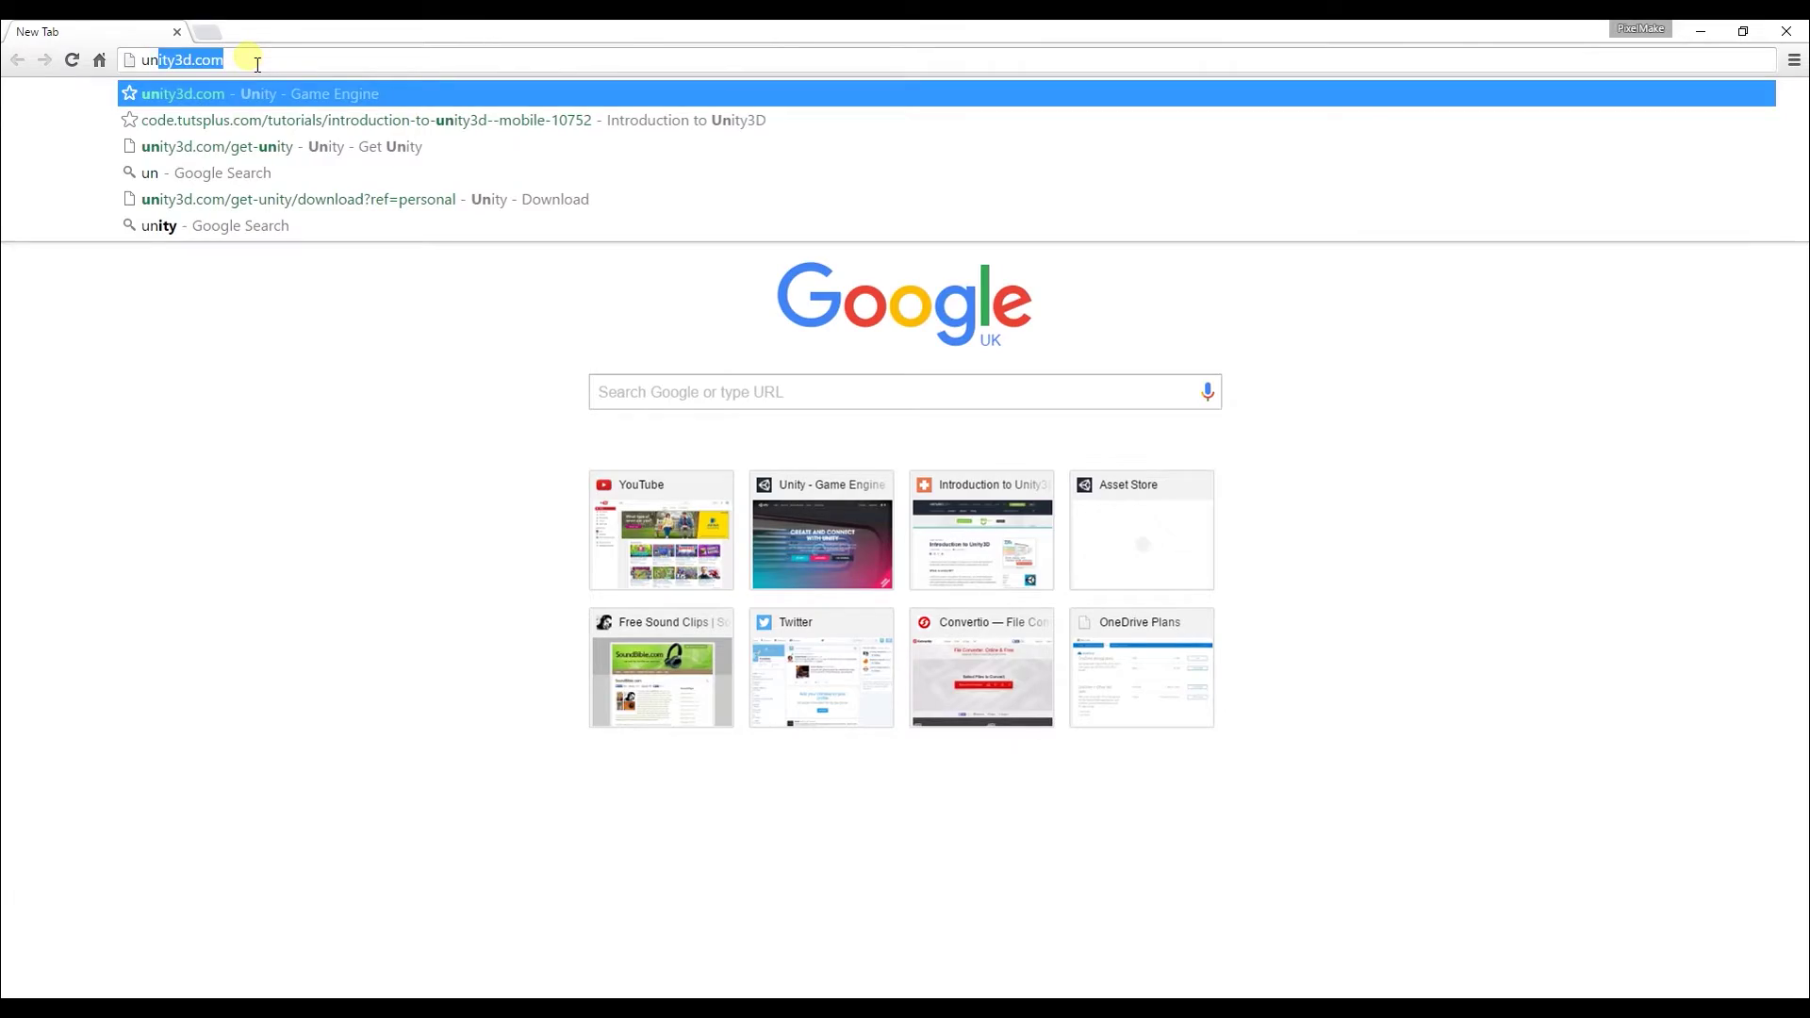
pyautogui.press('Return')
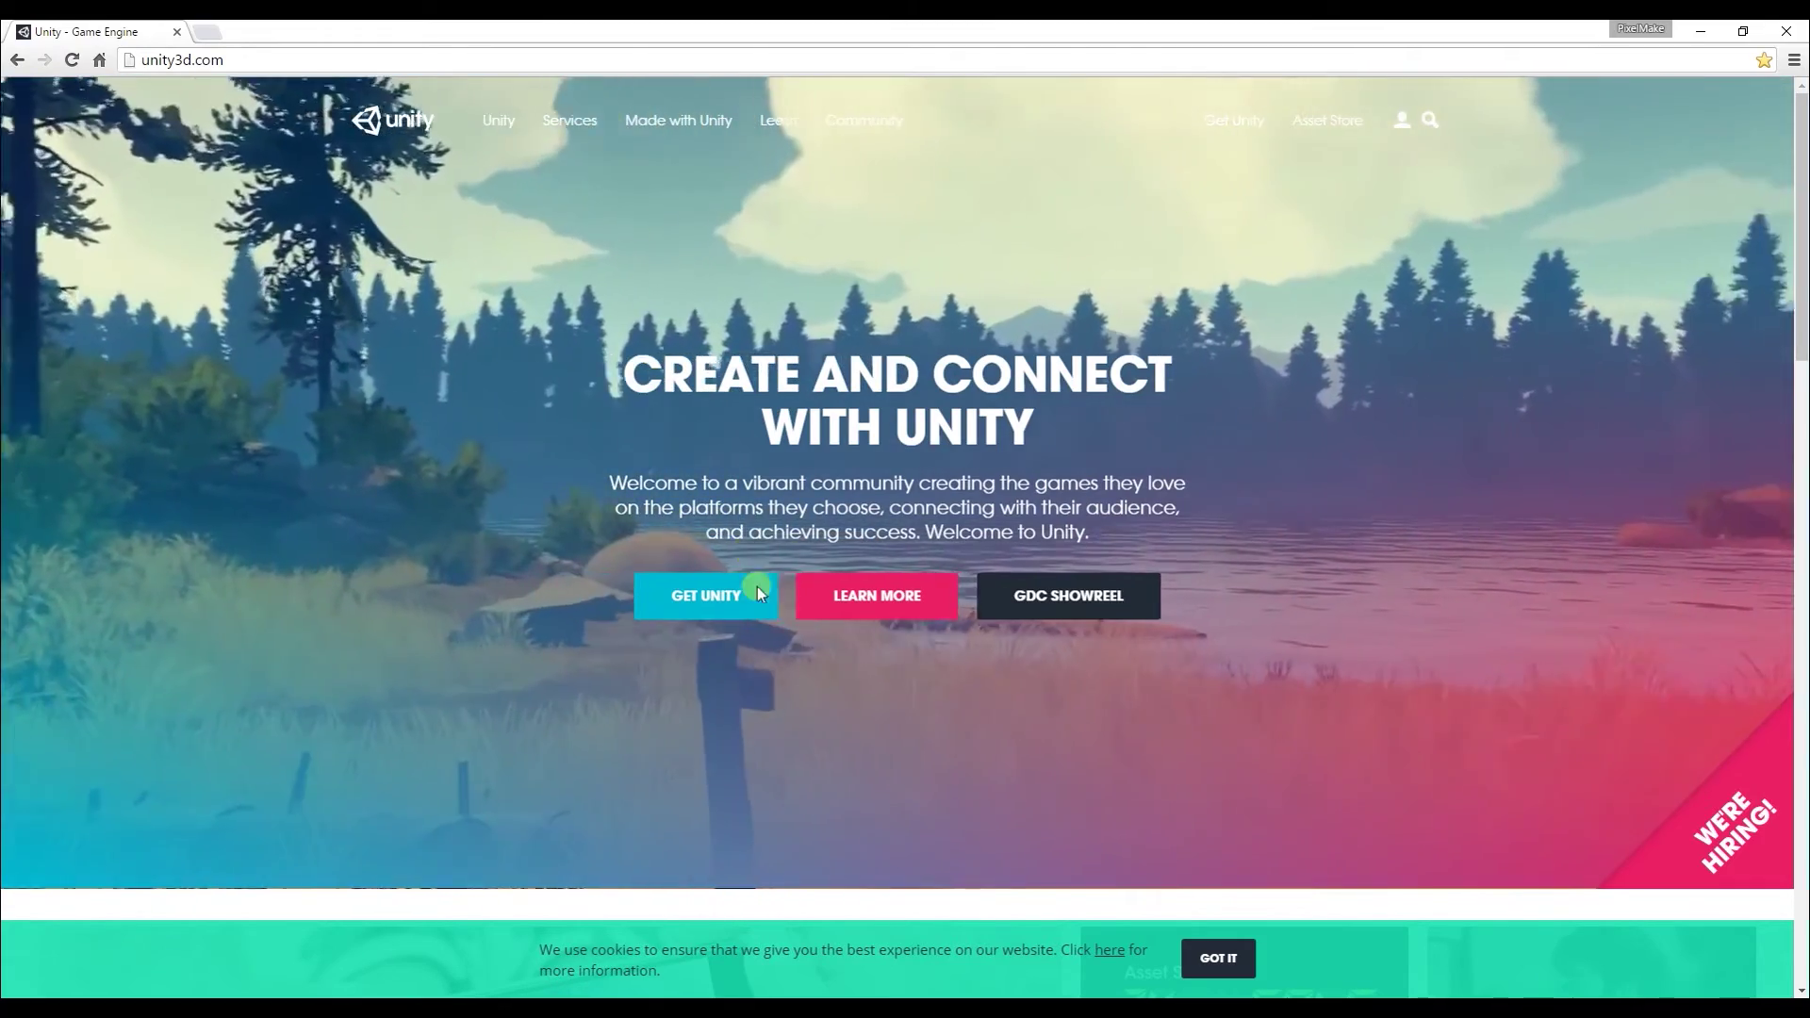
pyautogui.click(756, 586)
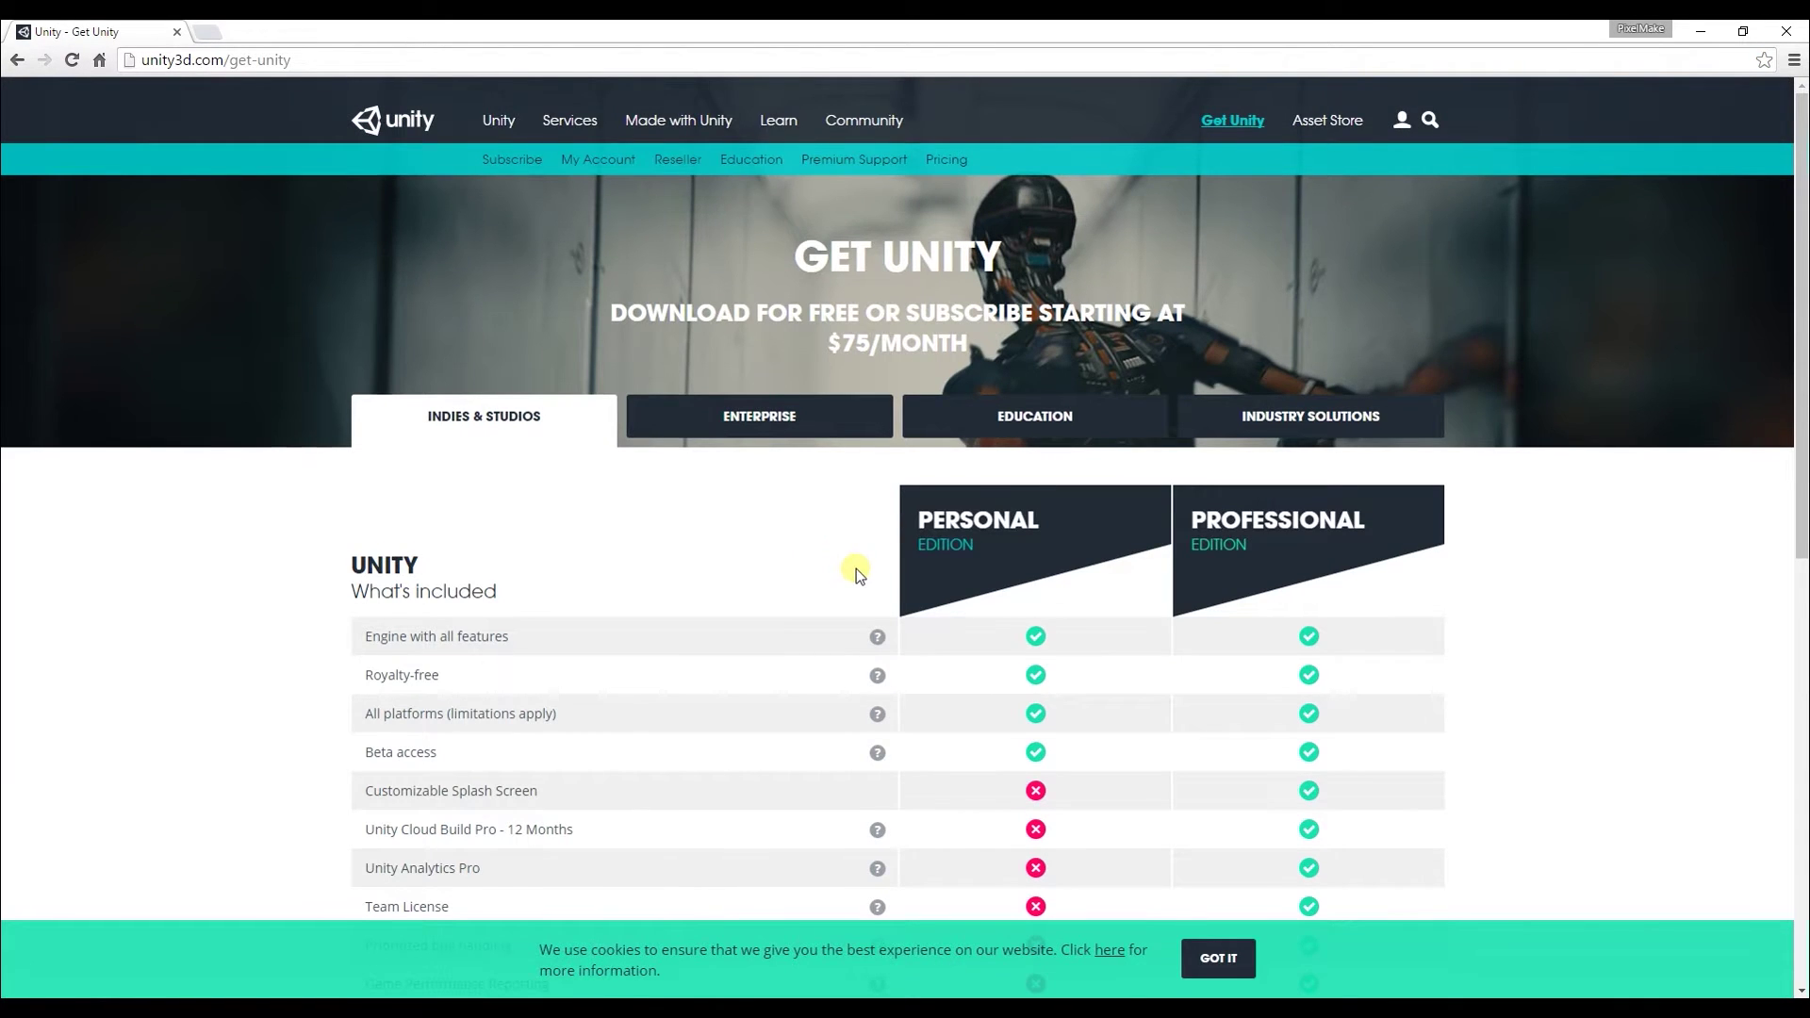
# Compare the Personal and Professional editions and review Unity's OS and GPU system requirements, returning to the edition comparison
pyautogui.scroll(-2, 859, 570)
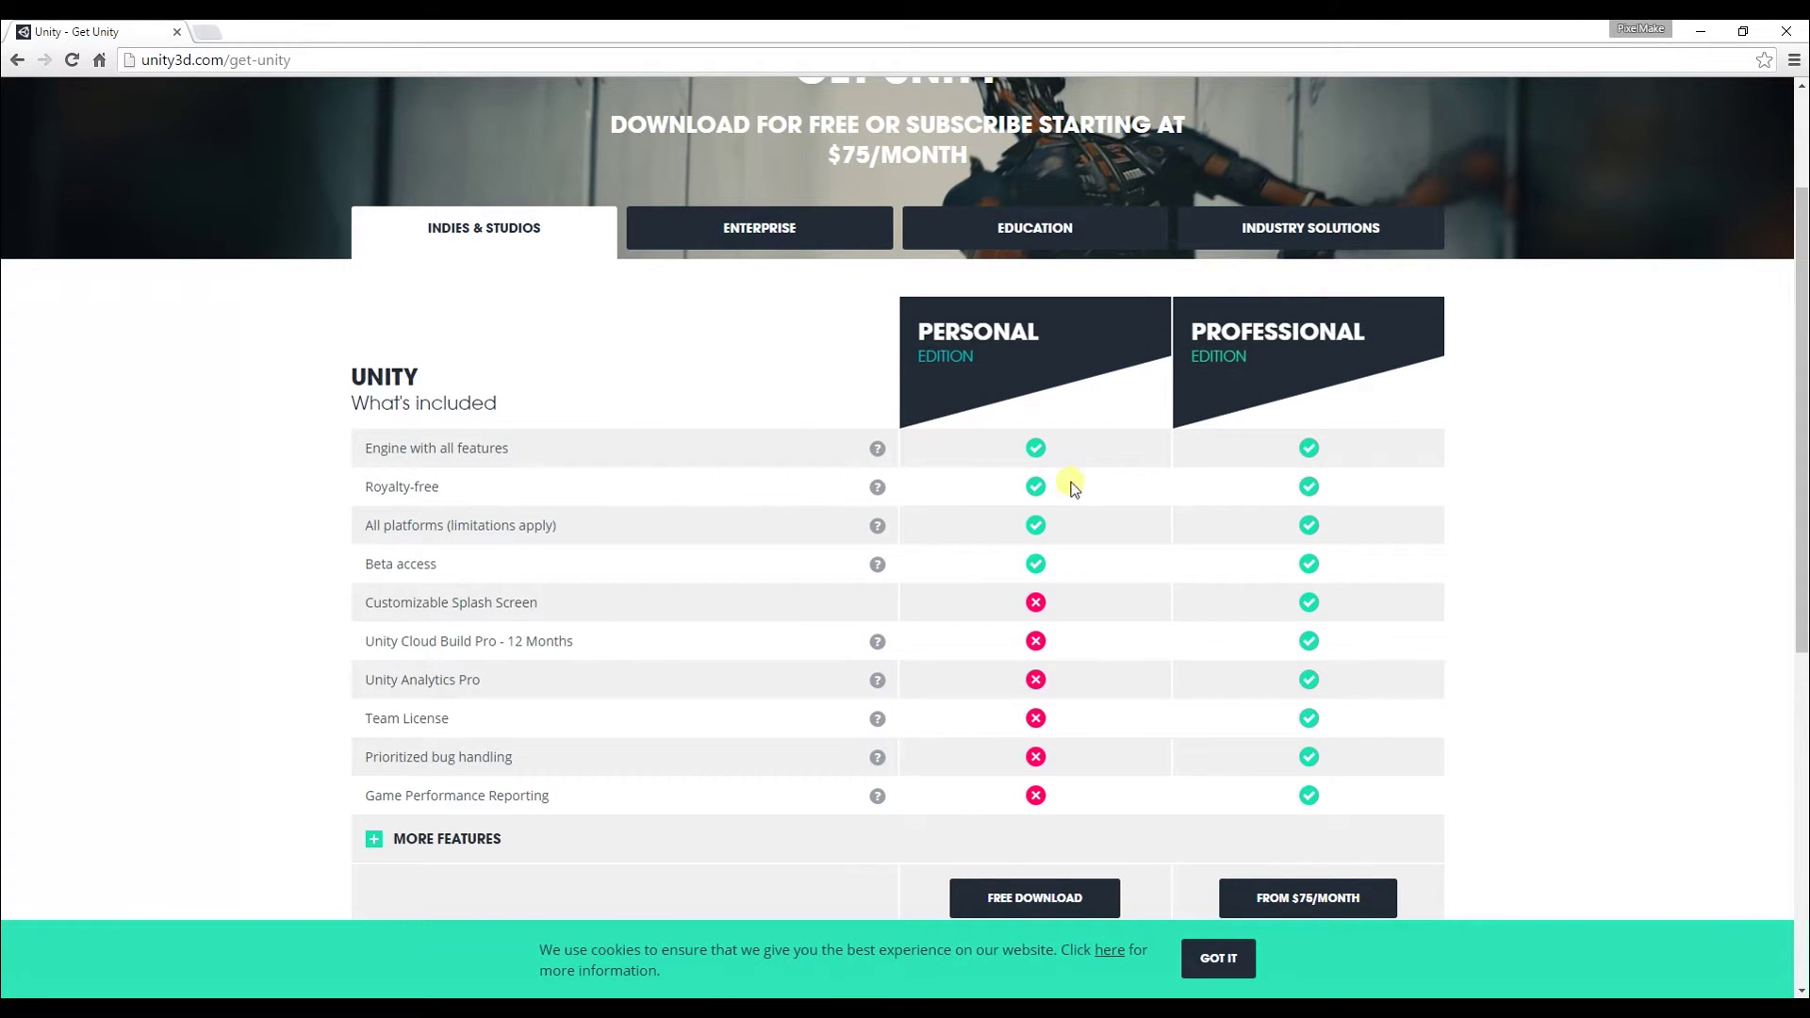
pyautogui.scroll(-1, 1072, 486)
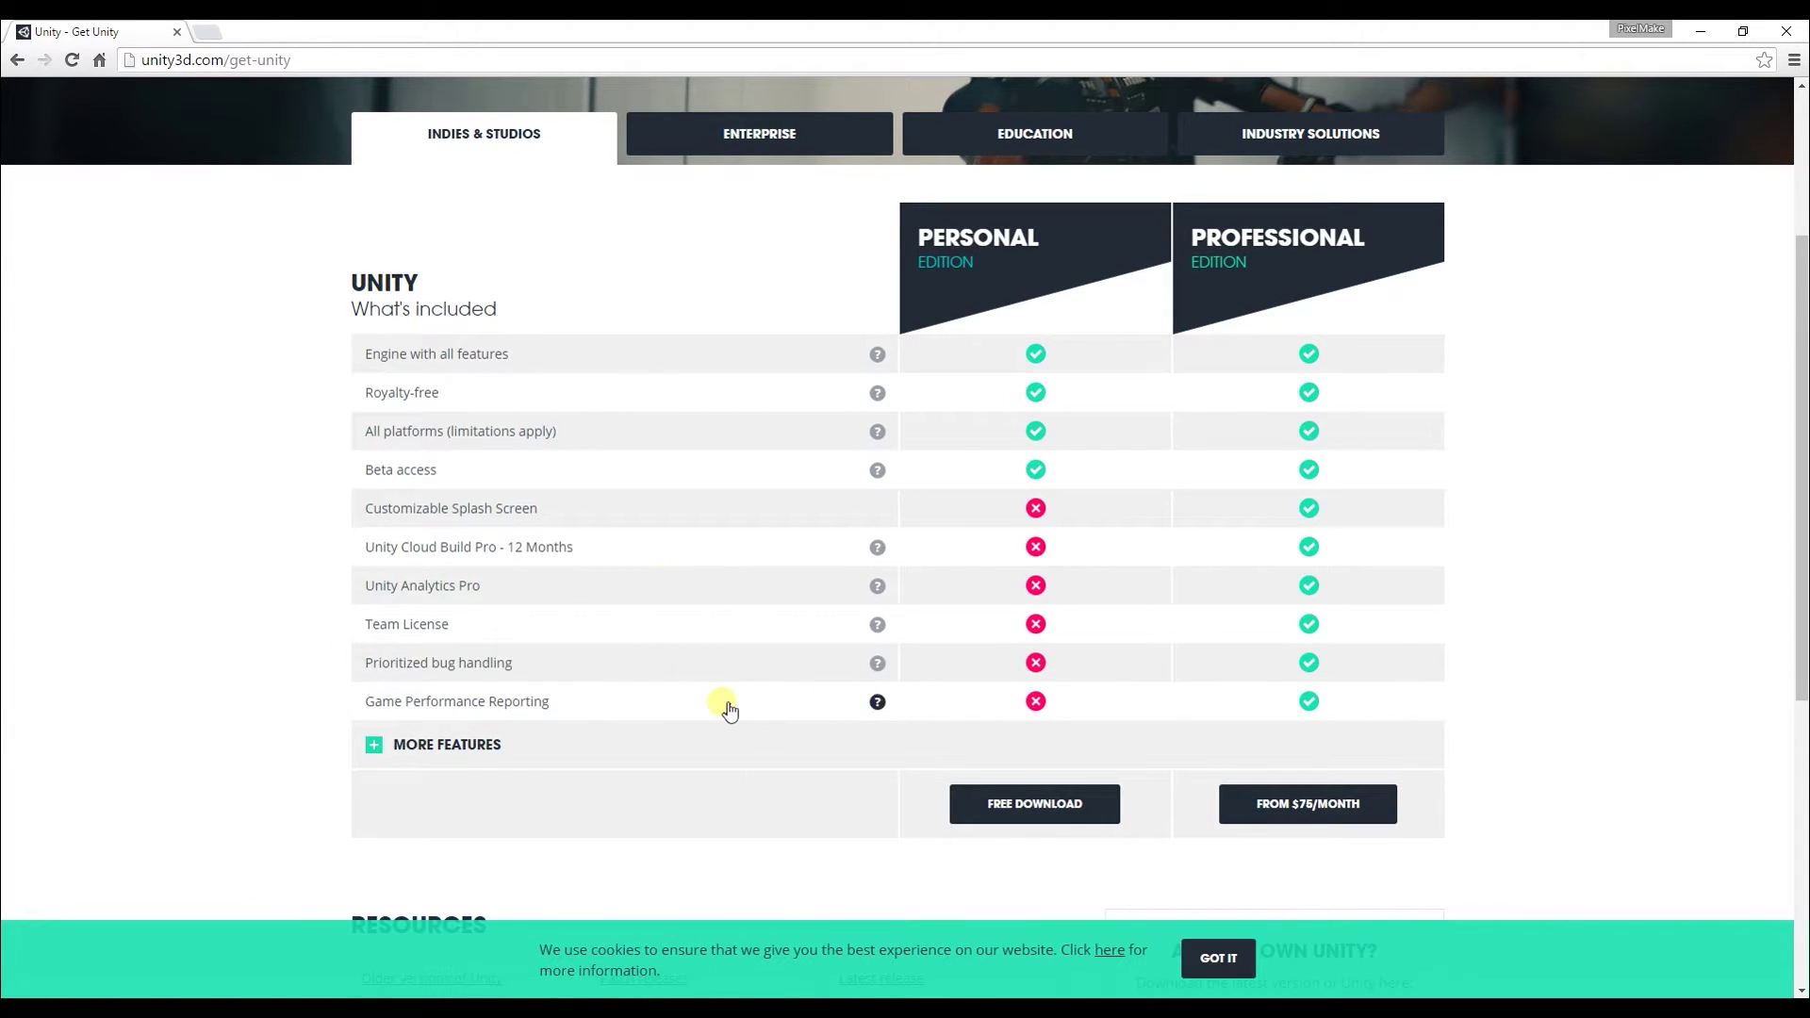
pyautogui.scroll(-4, 729, 709)
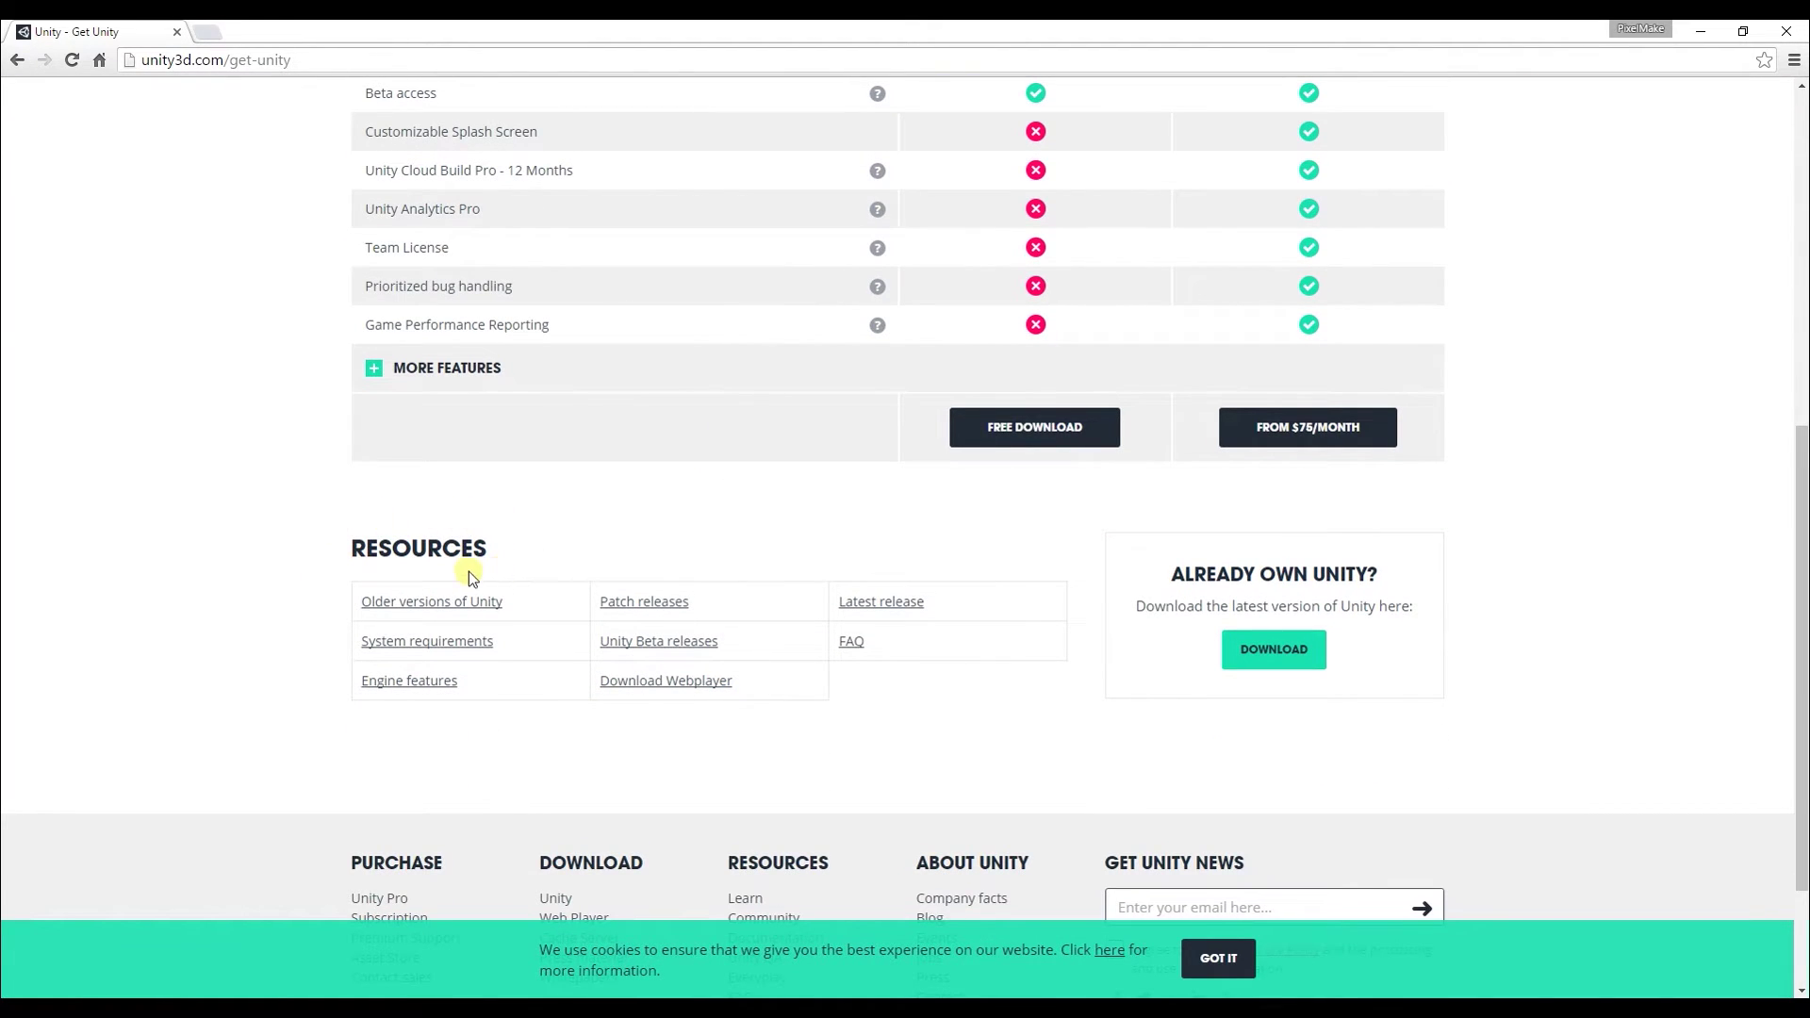
pyautogui.click(404, 642)
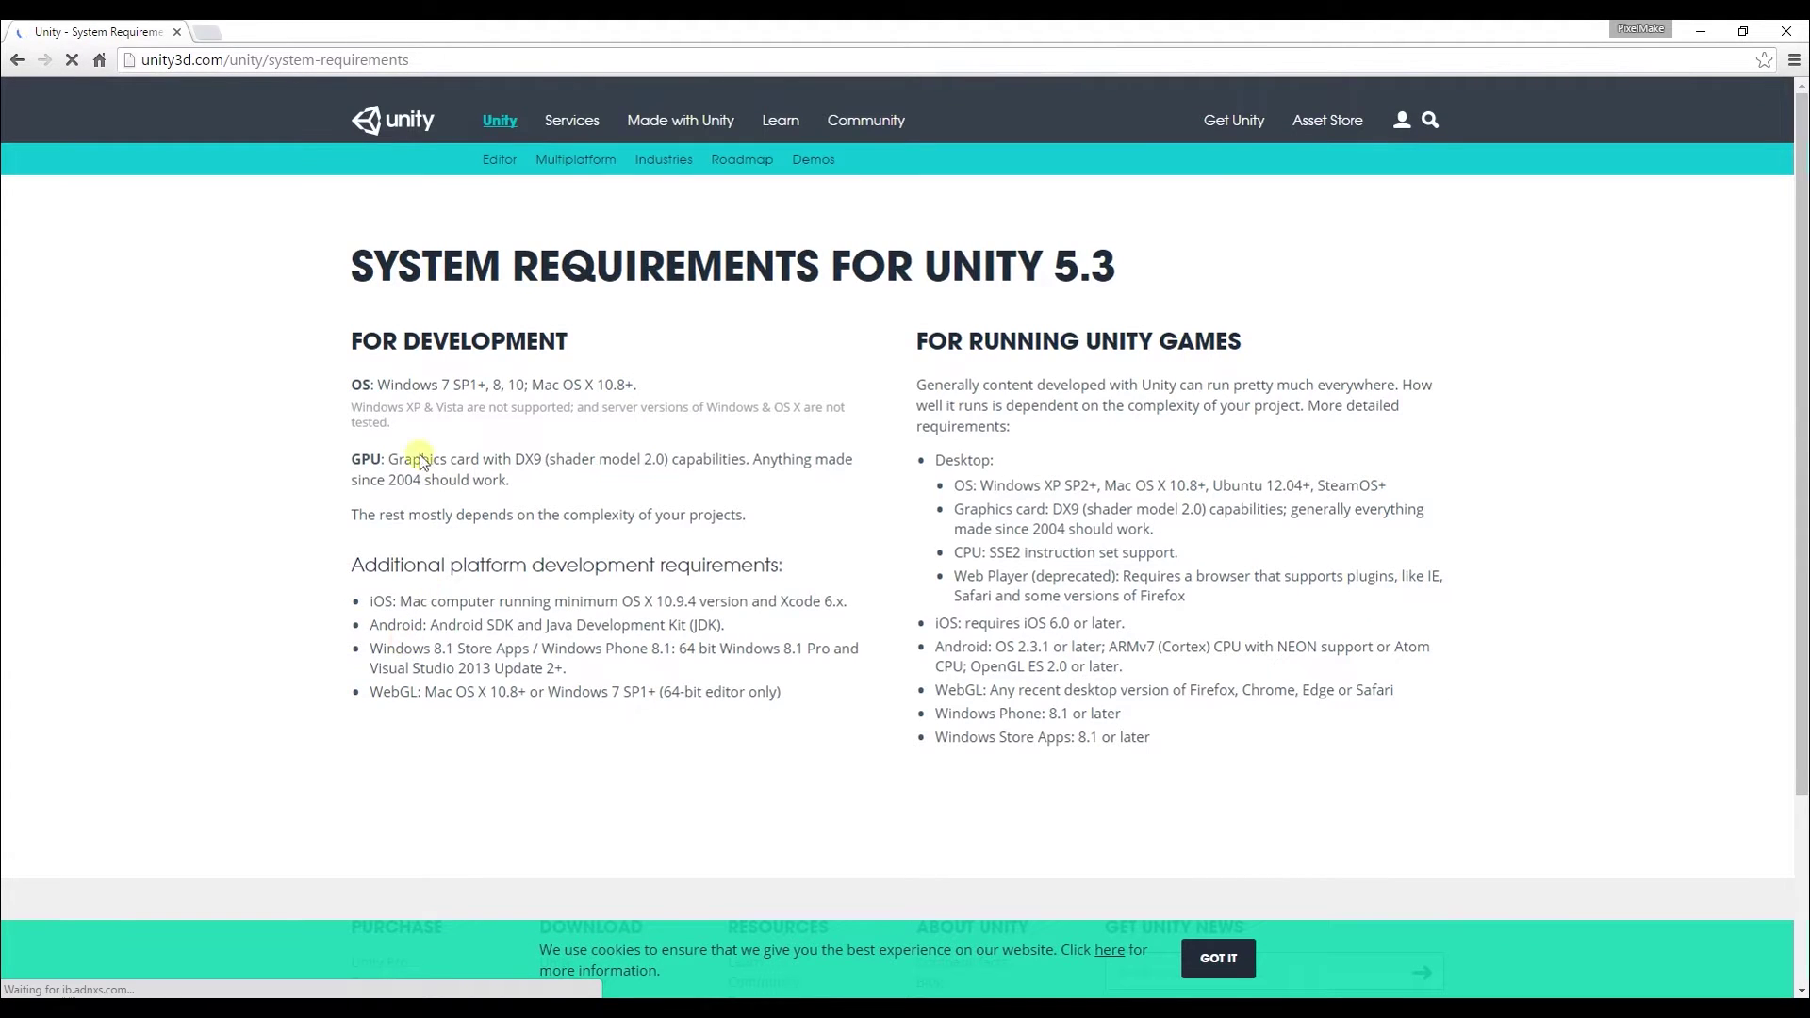
pyautogui.moveTo(354, 385); pyautogui.dragTo(638, 384)
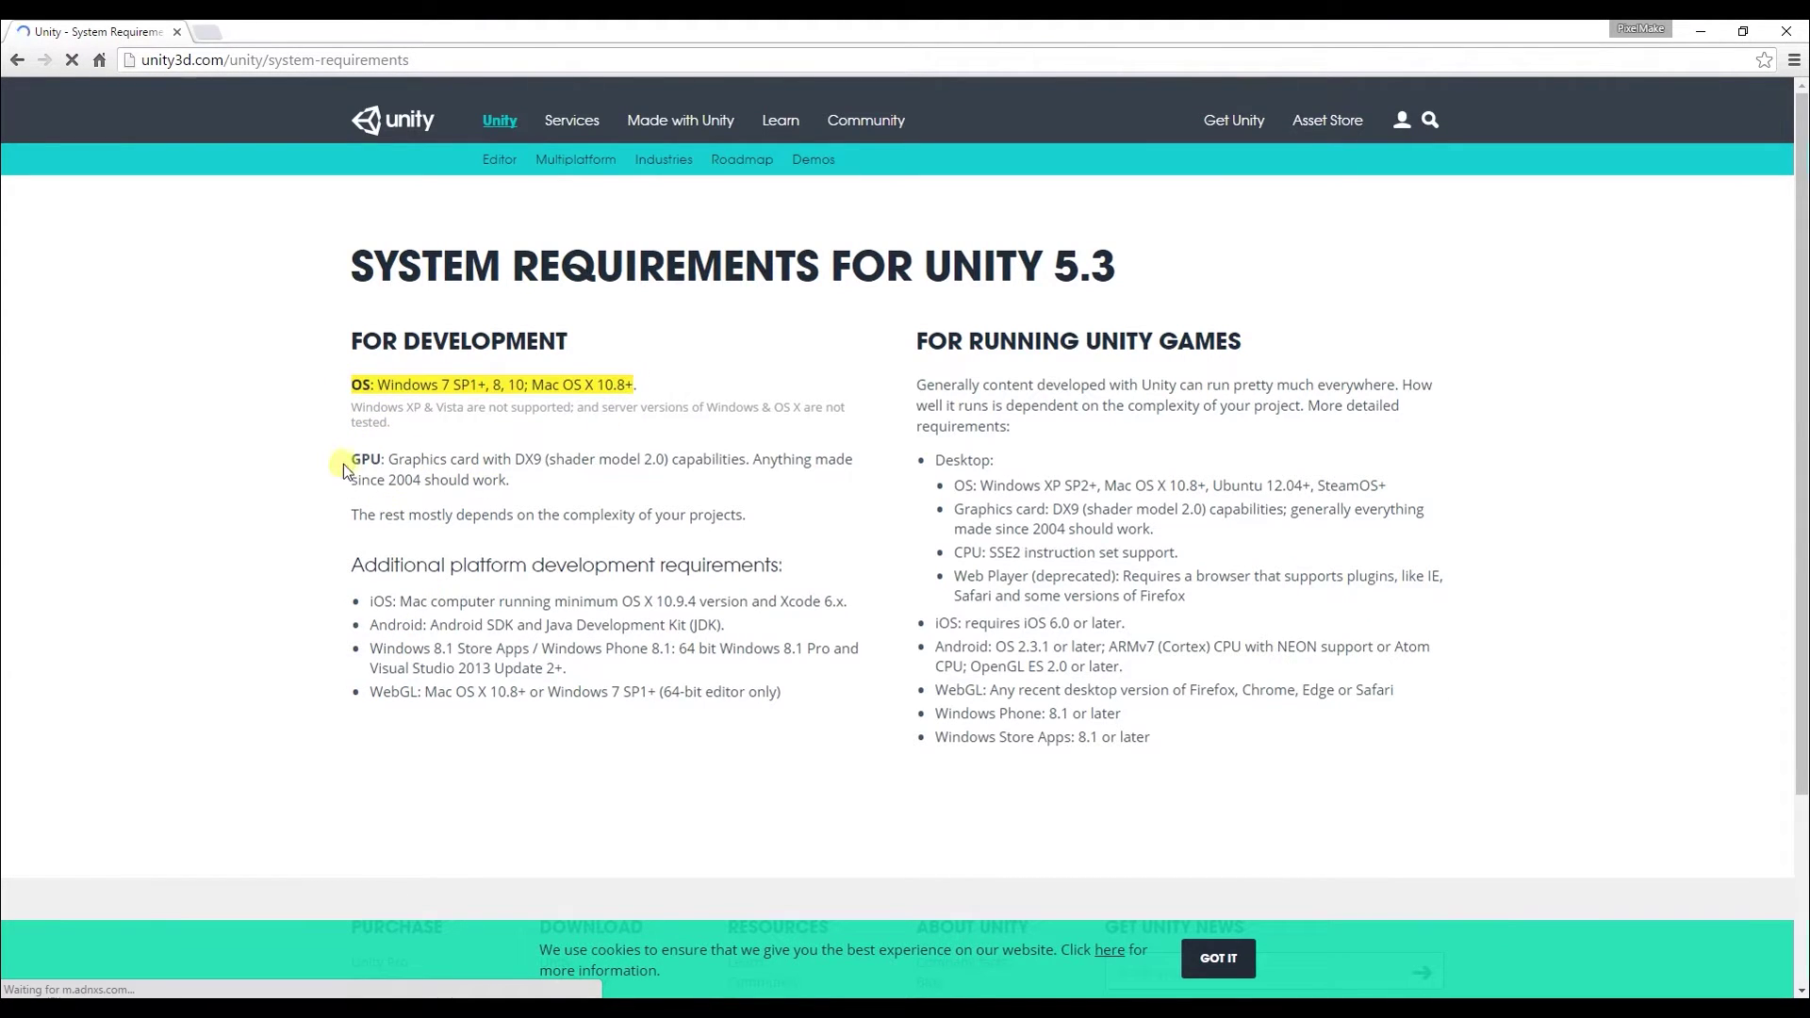
pyautogui.moveTo(354, 461); pyautogui.dragTo(747, 514)
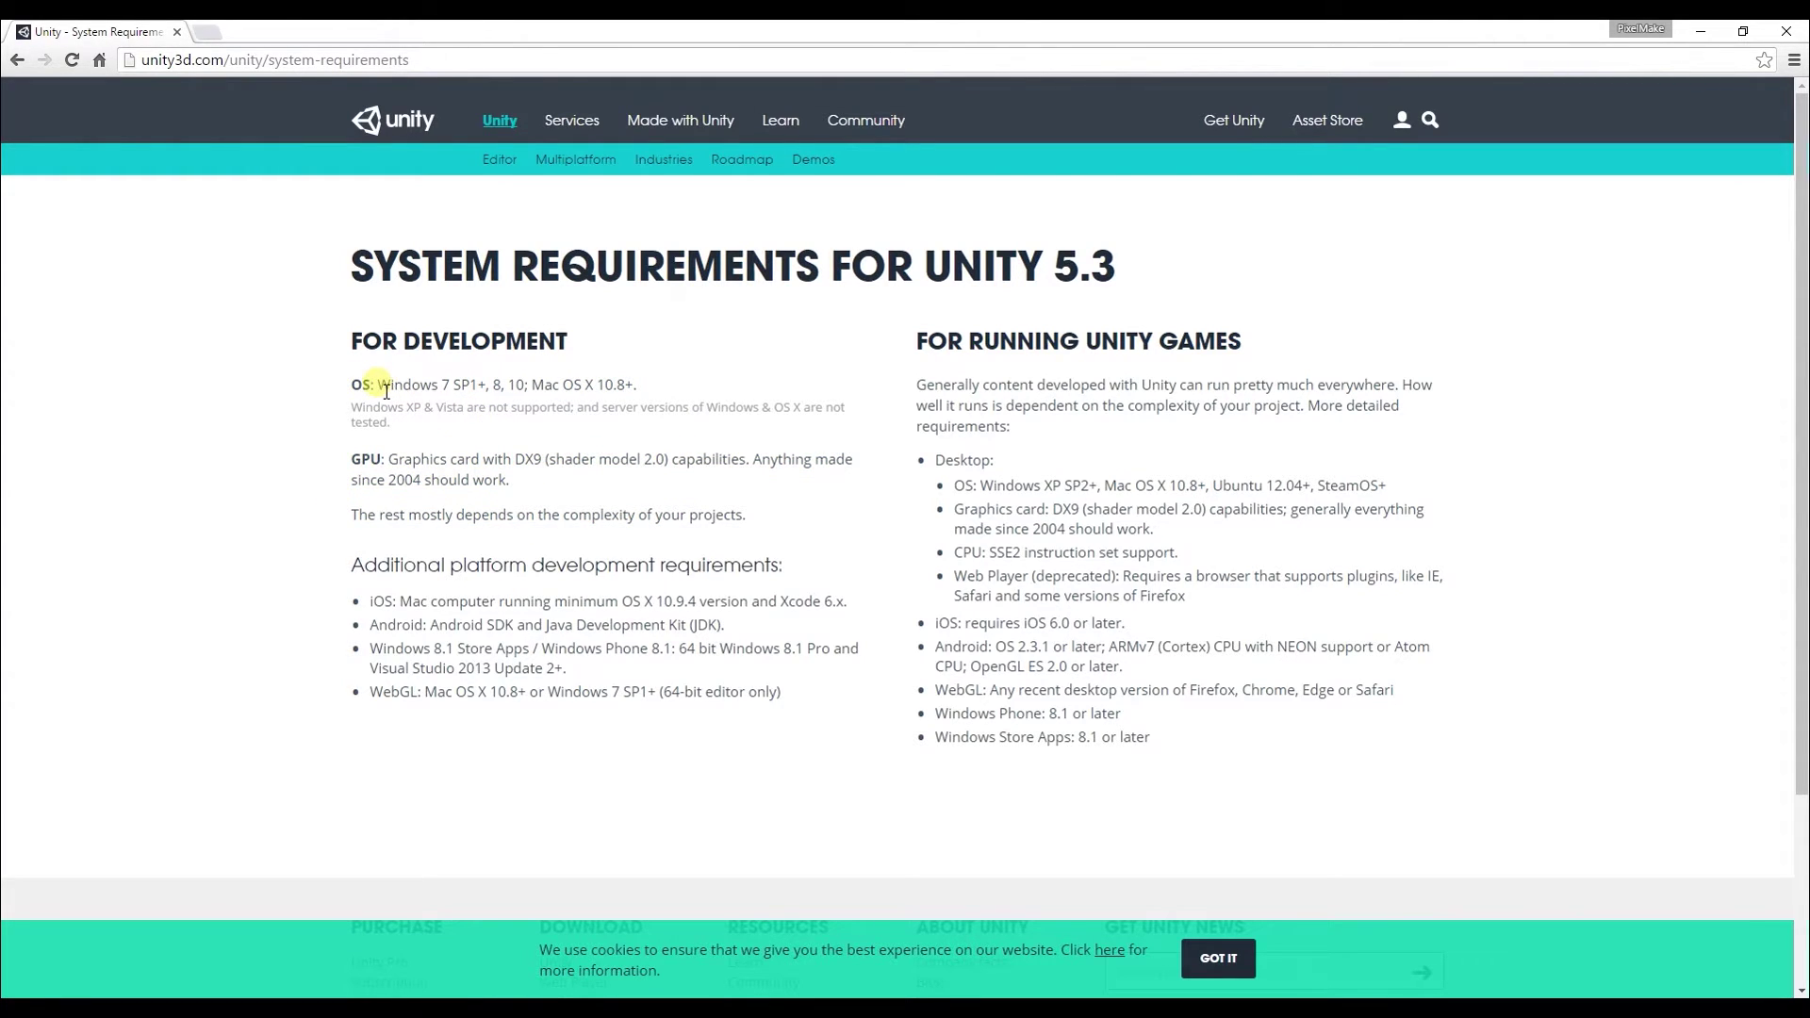
pyautogui.moveTo(385, 390); pyautogui.dragTo(452, 388)
pyautogui.moveTo(754, 462); pyautogui.dragTo(509, 482)
pyautogui.hotkey('alt', 'Left')
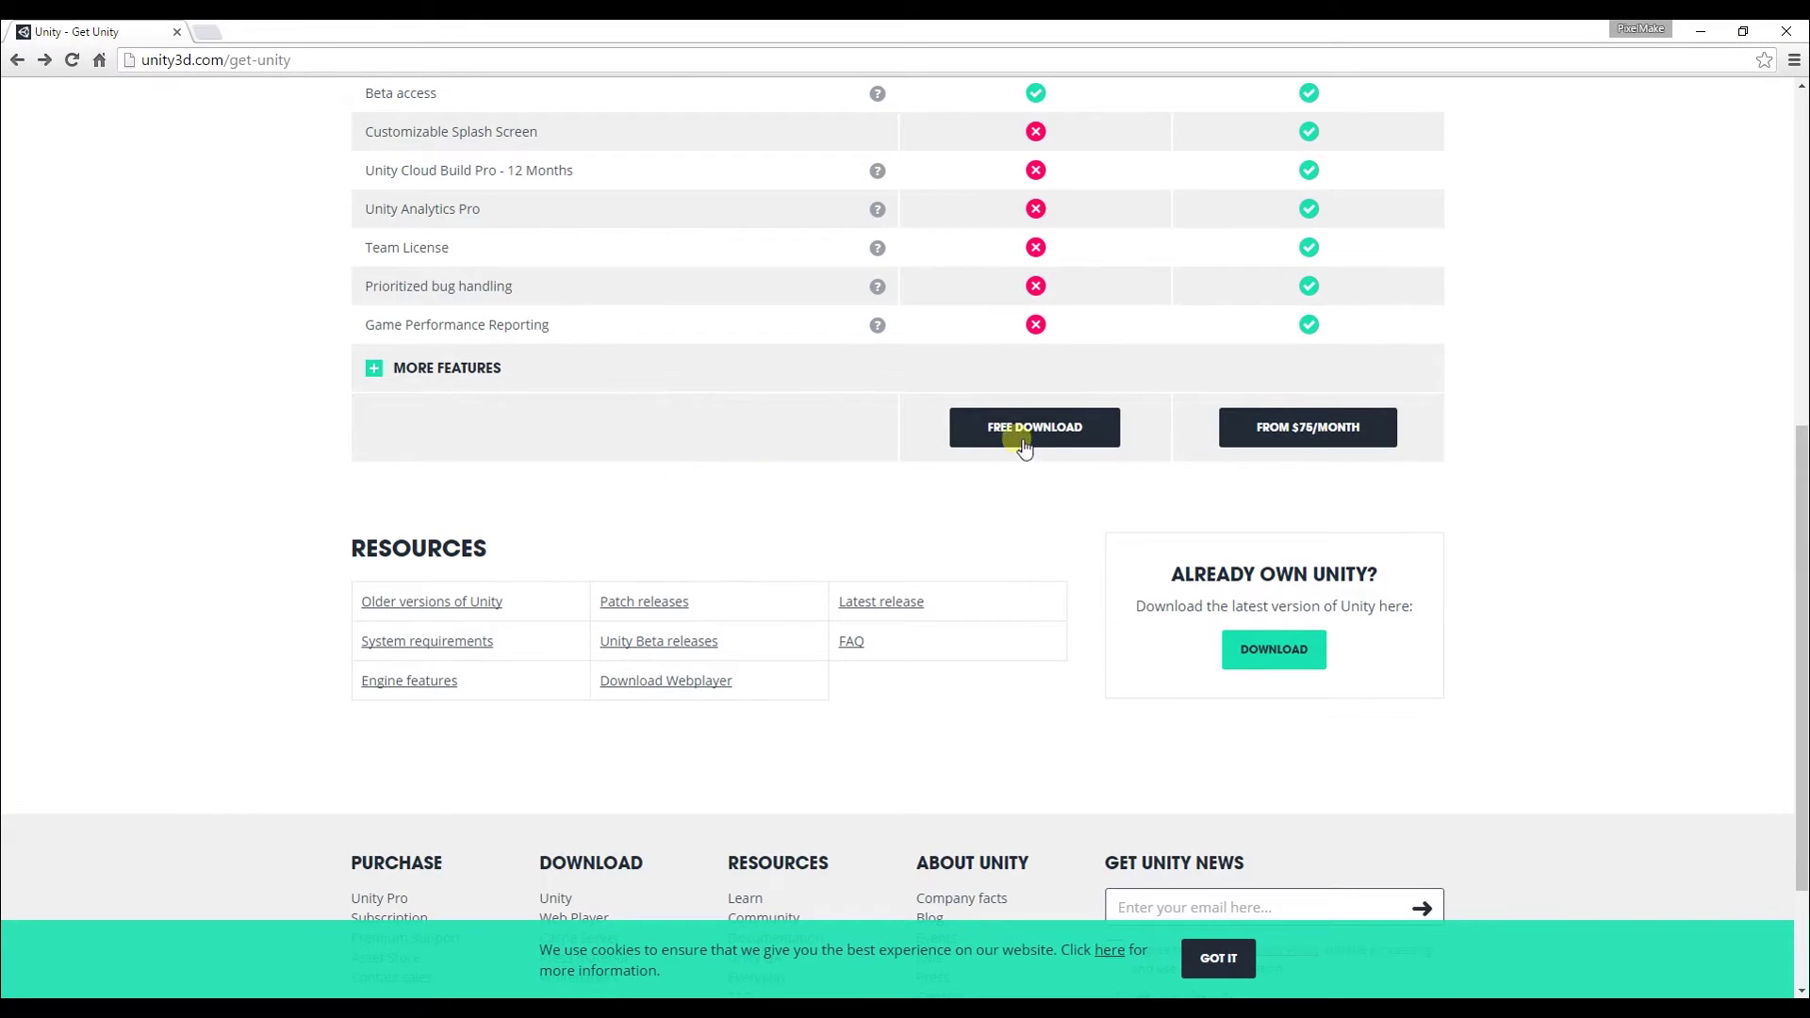
# Choose the free Personal edition and download the Unity installer for the Windows platform
pyautogui.click(1024, 441)
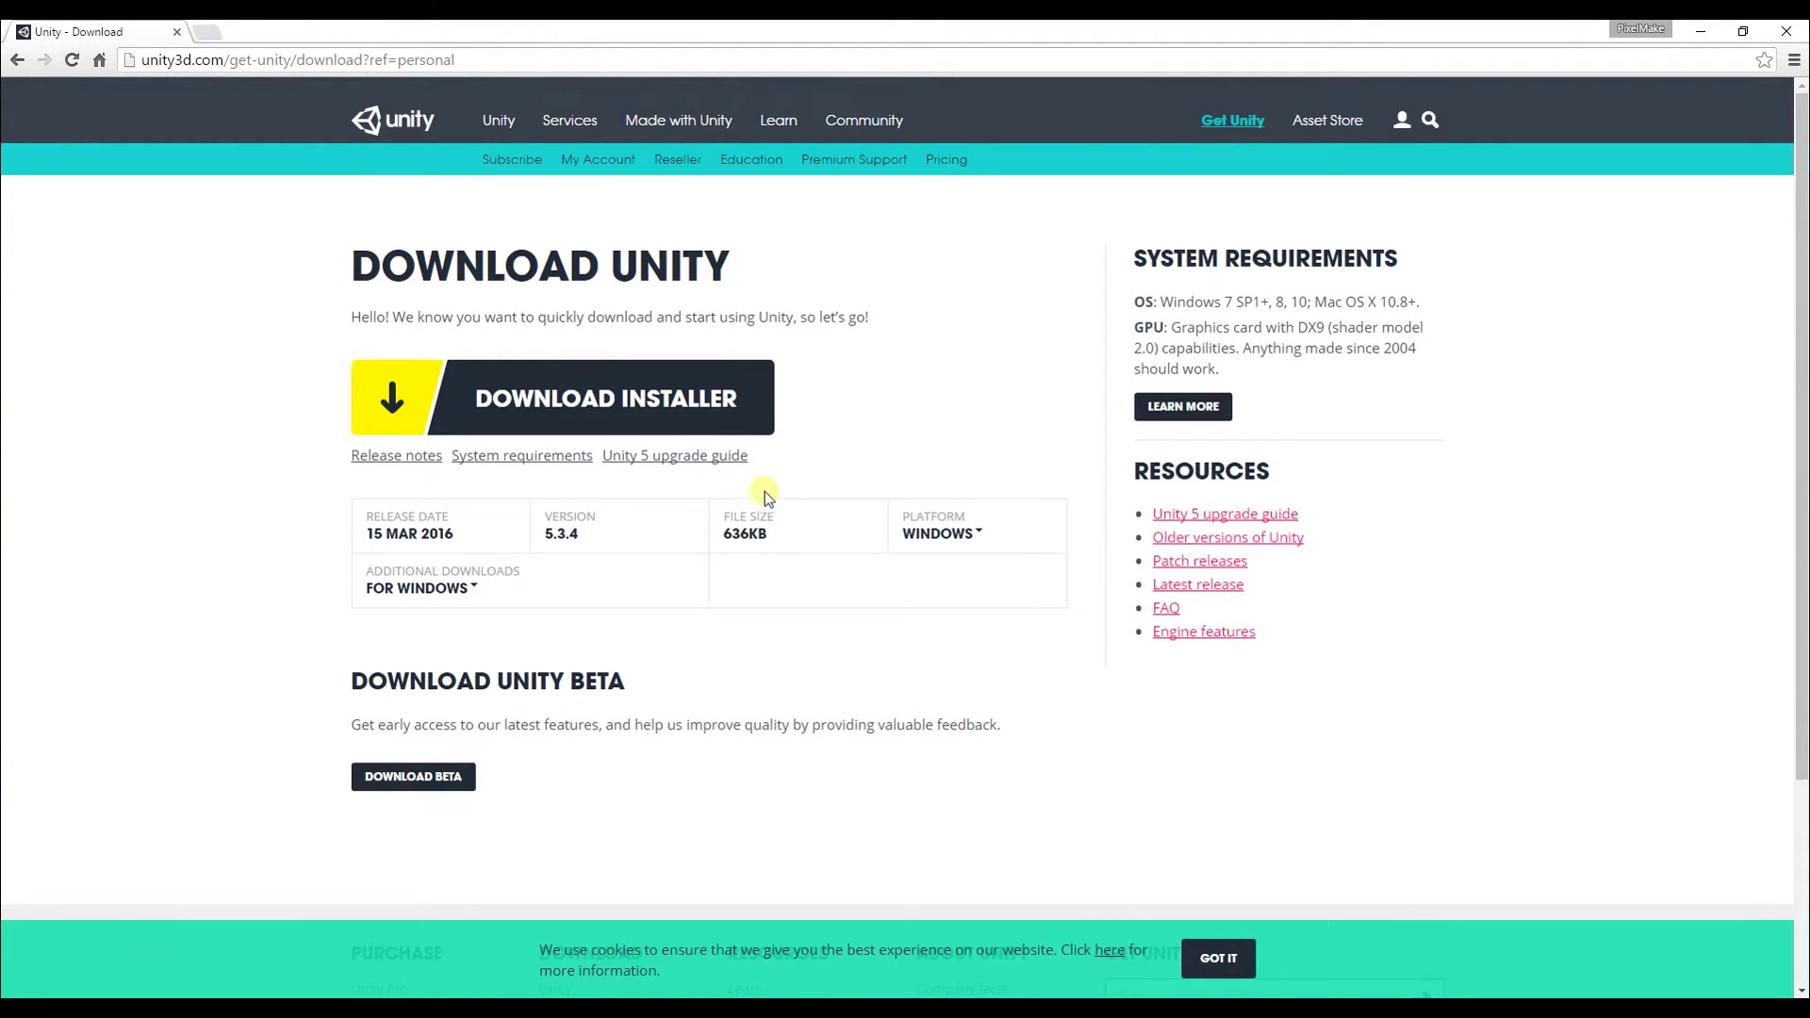
pyautogui.click(945, 535)
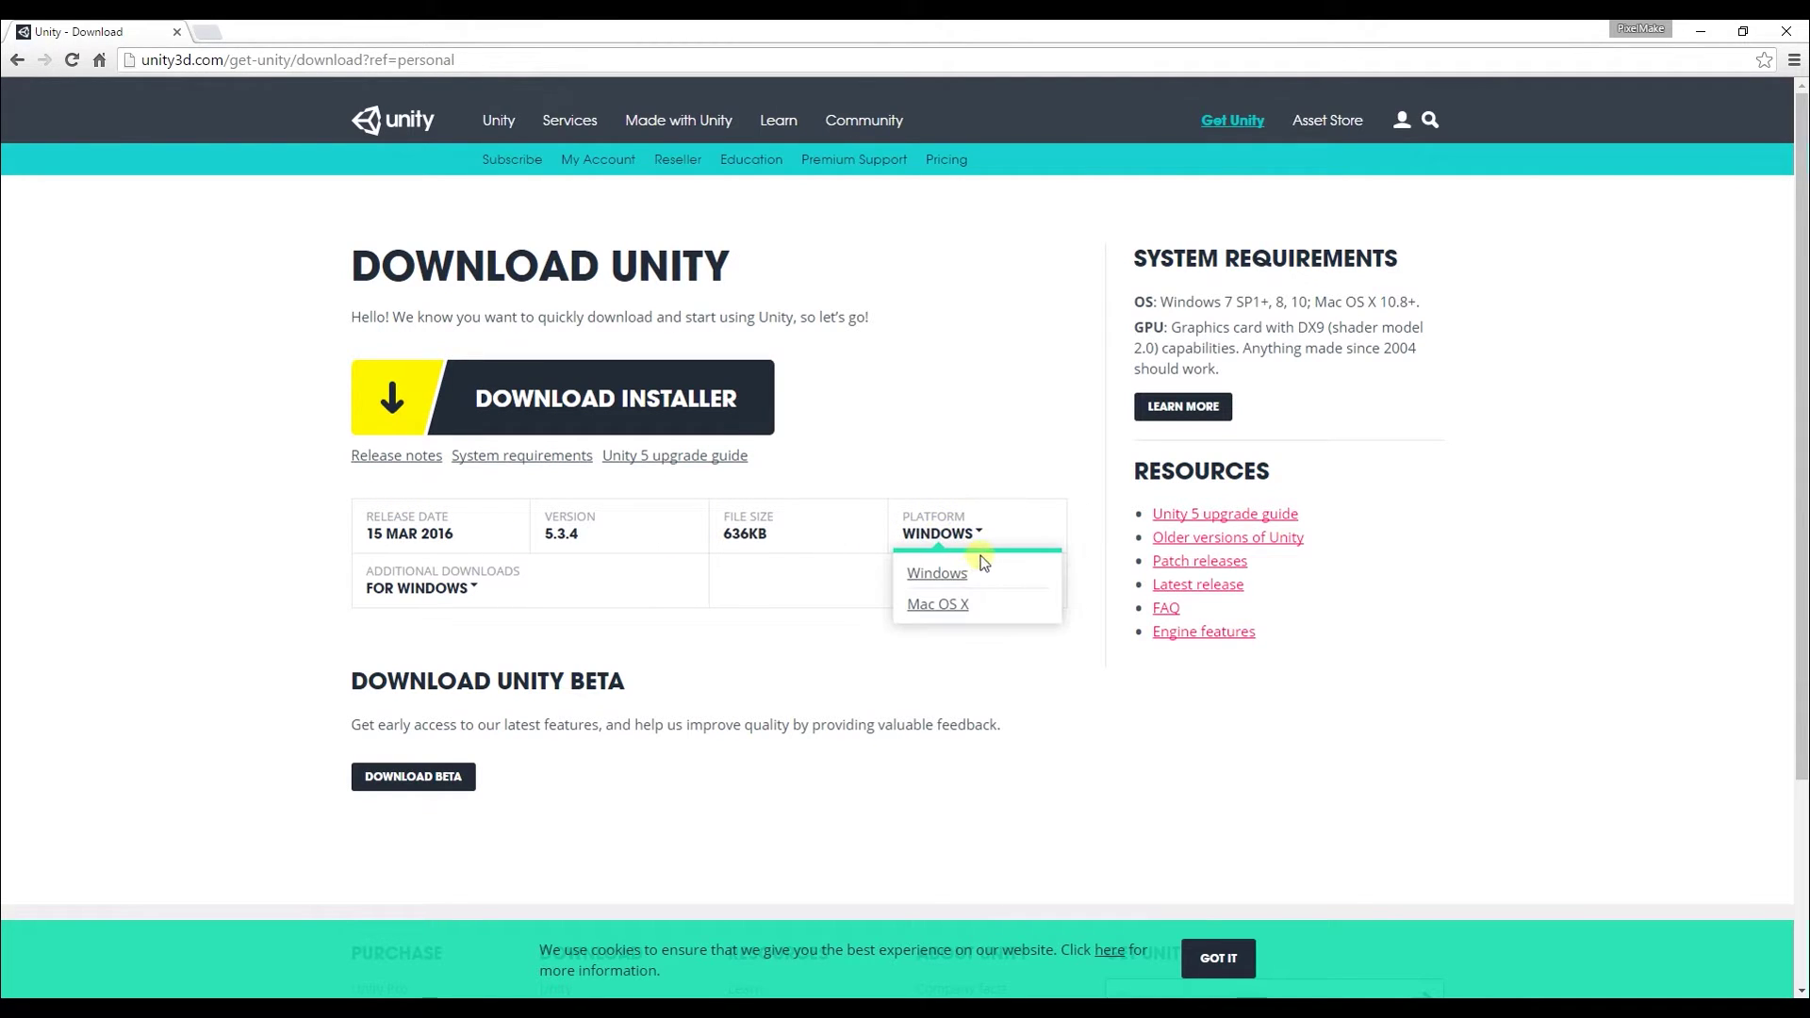
pyautogui.click(951, 575)
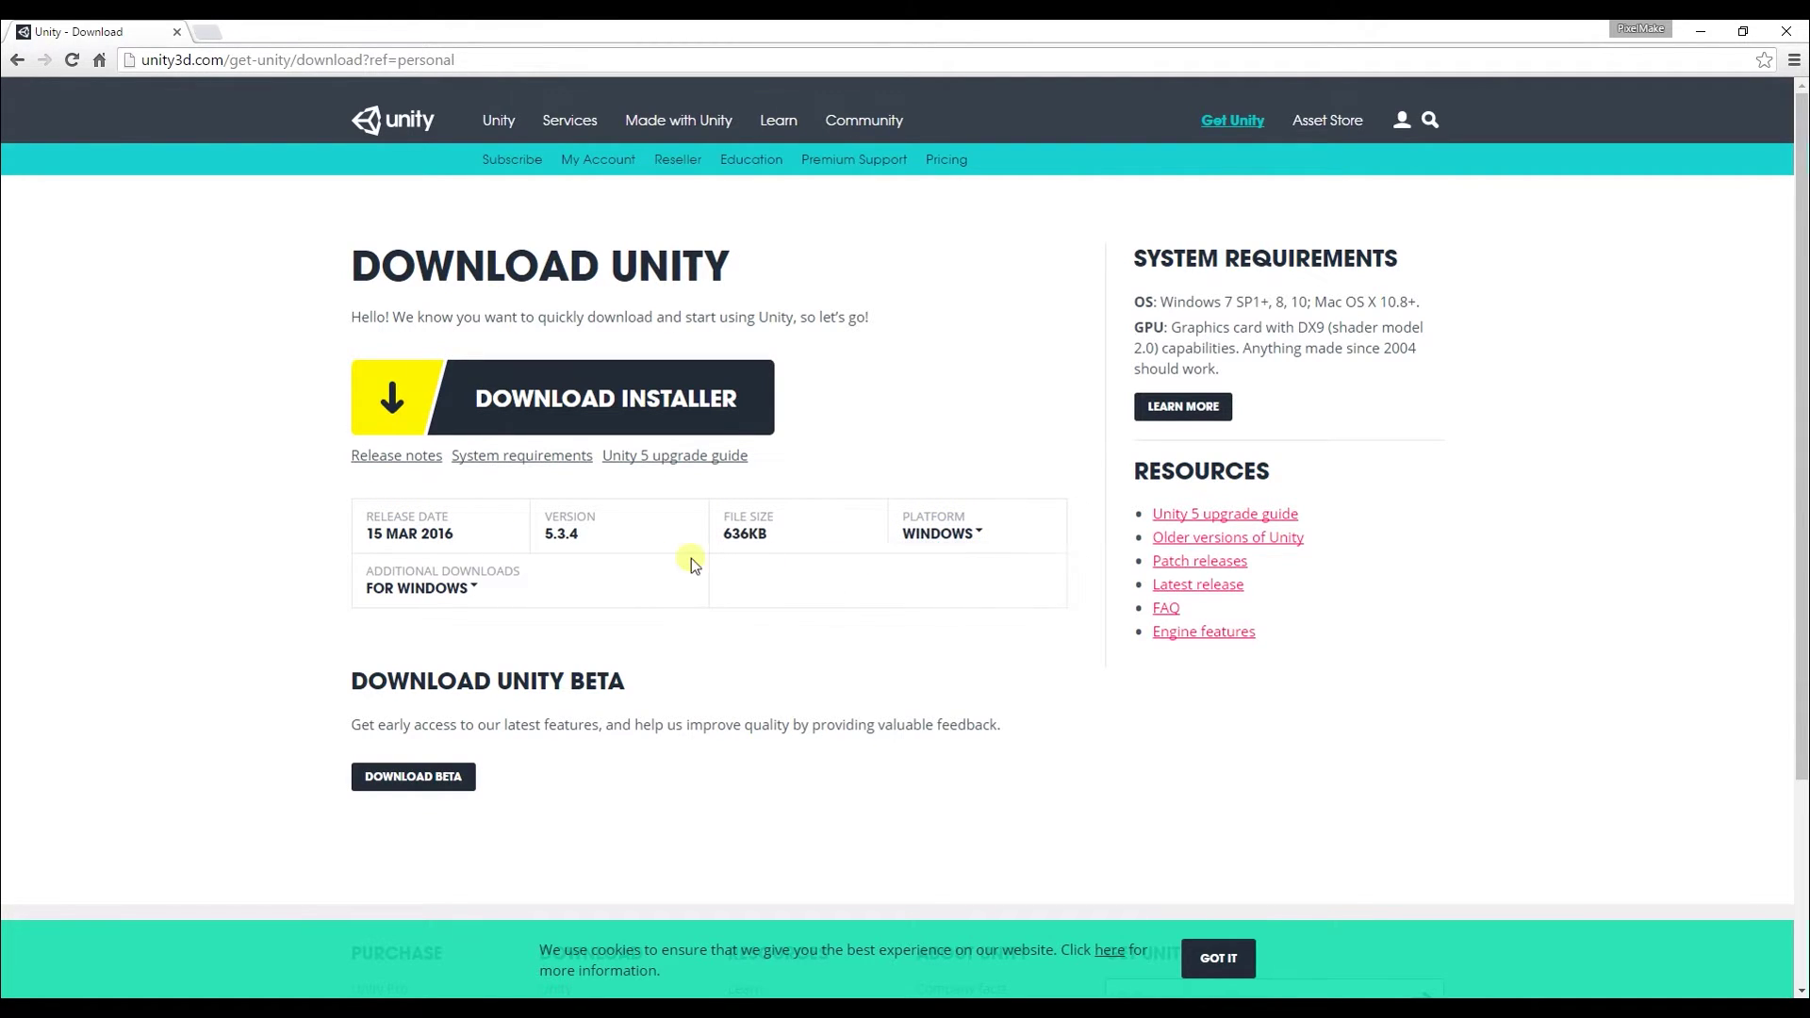
pyautogui.click(585, 392)
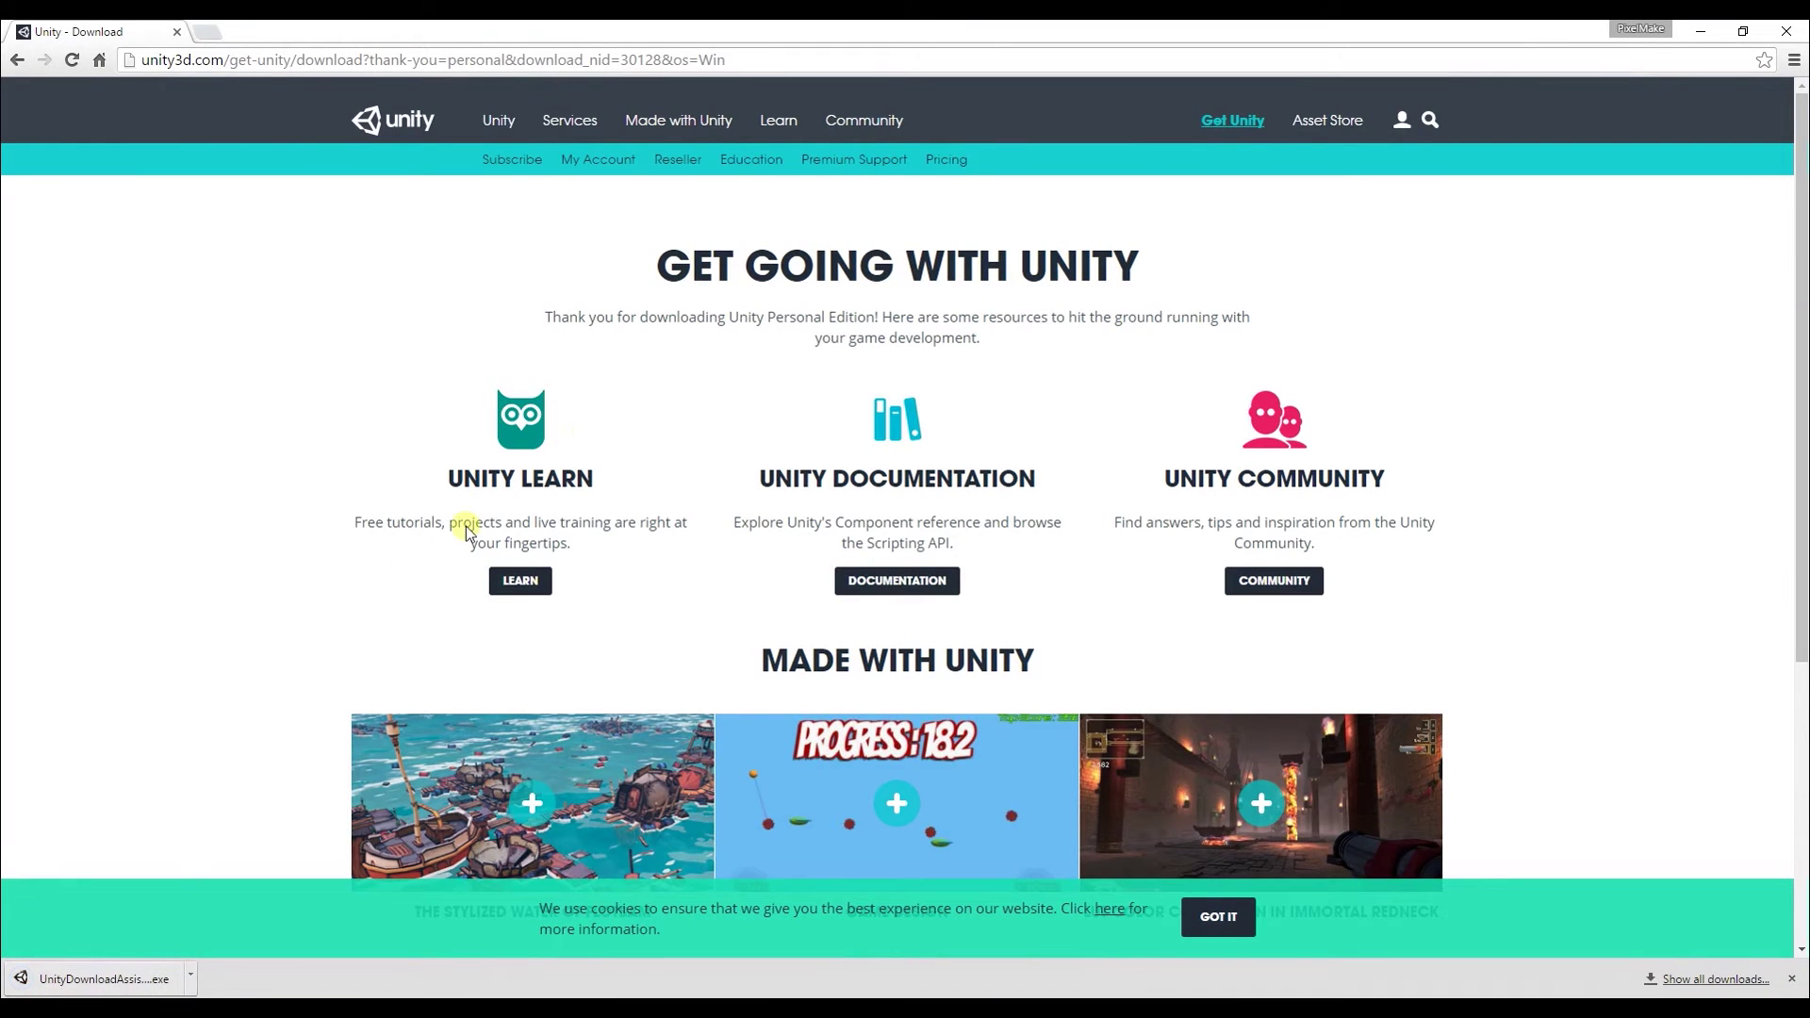
# Run the downloaded Unity Download Assistant, allow it to make changes to the PC, and accept the License Agreement
pyautogui.click(174, 978)
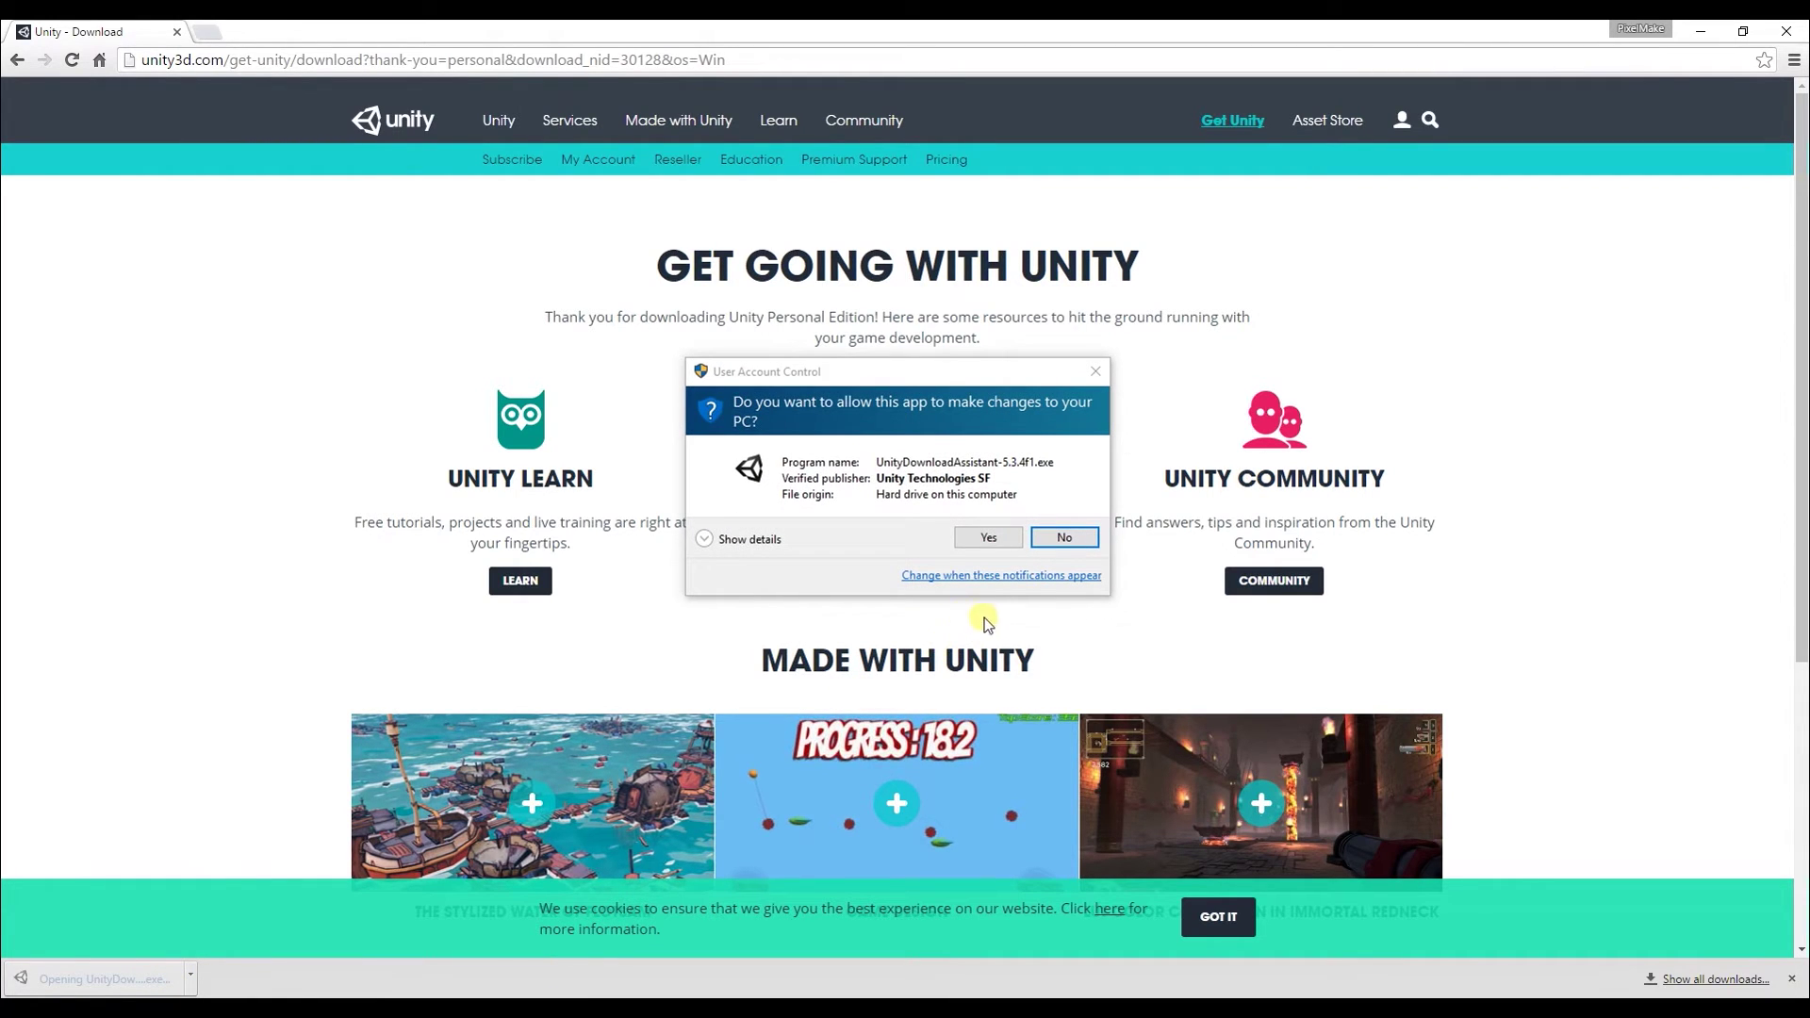
pyautogui.click(988, 537)
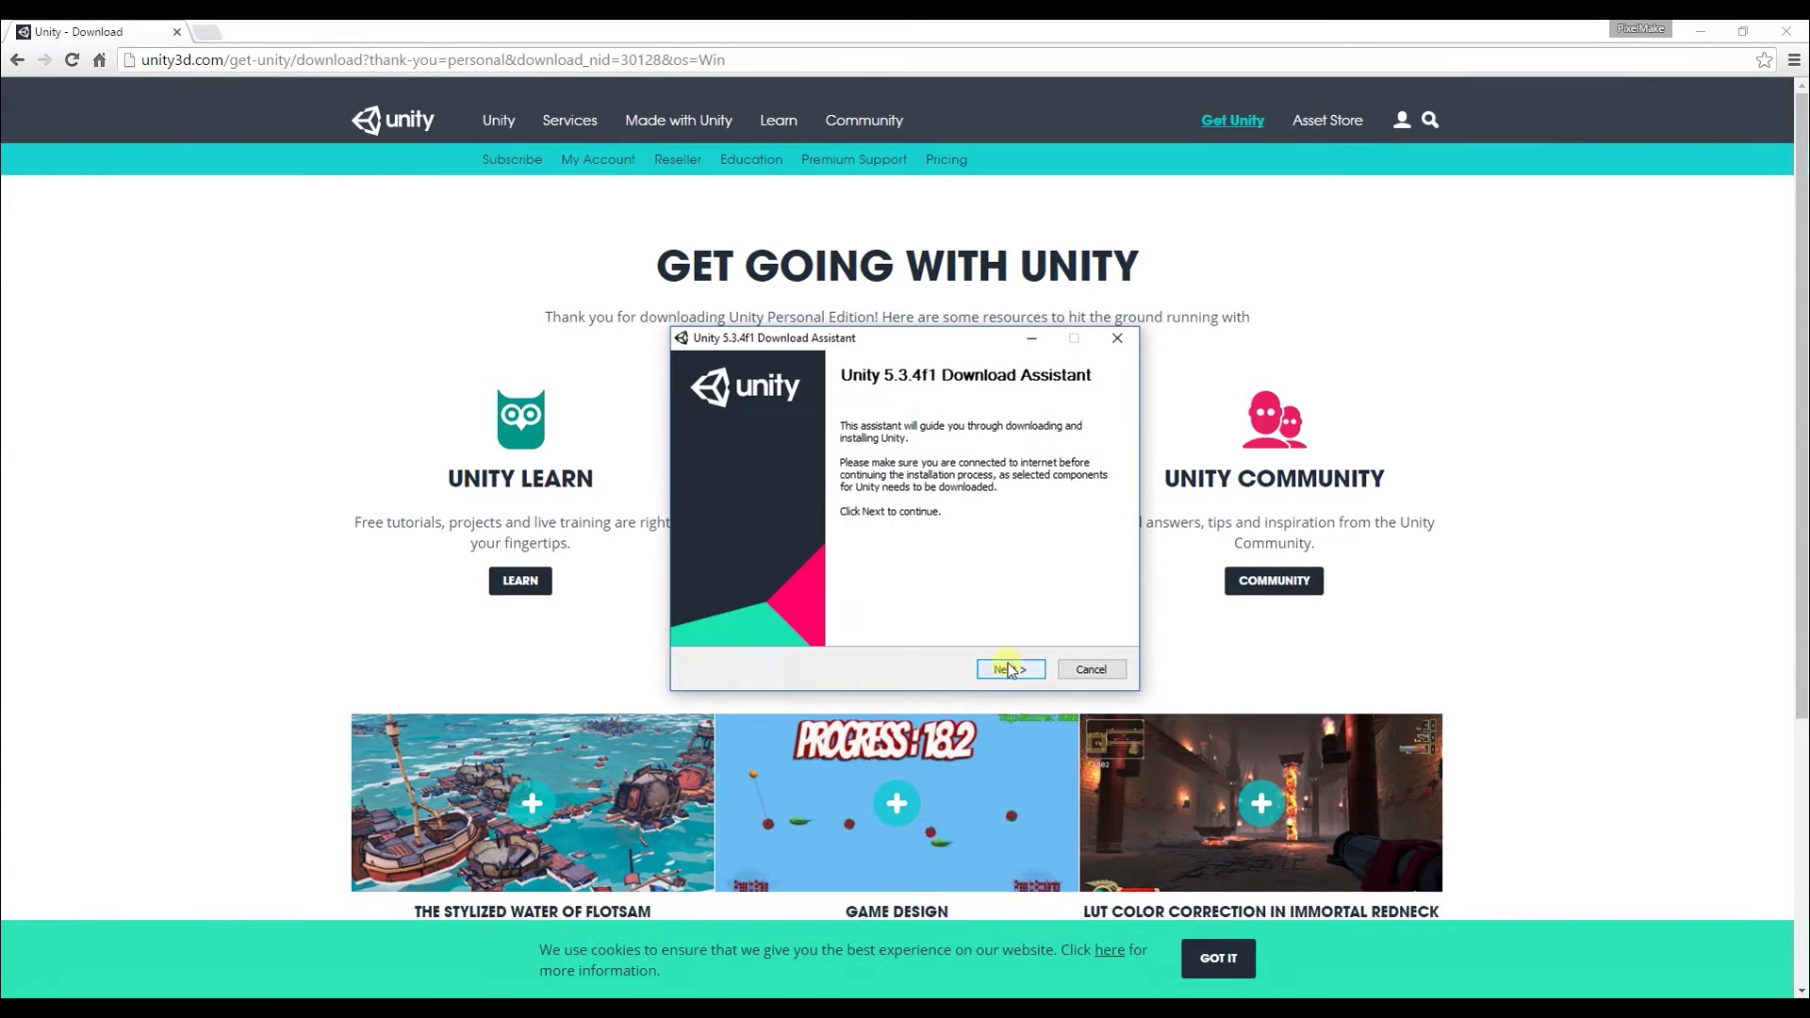
pyautogui.click(1009, 669)
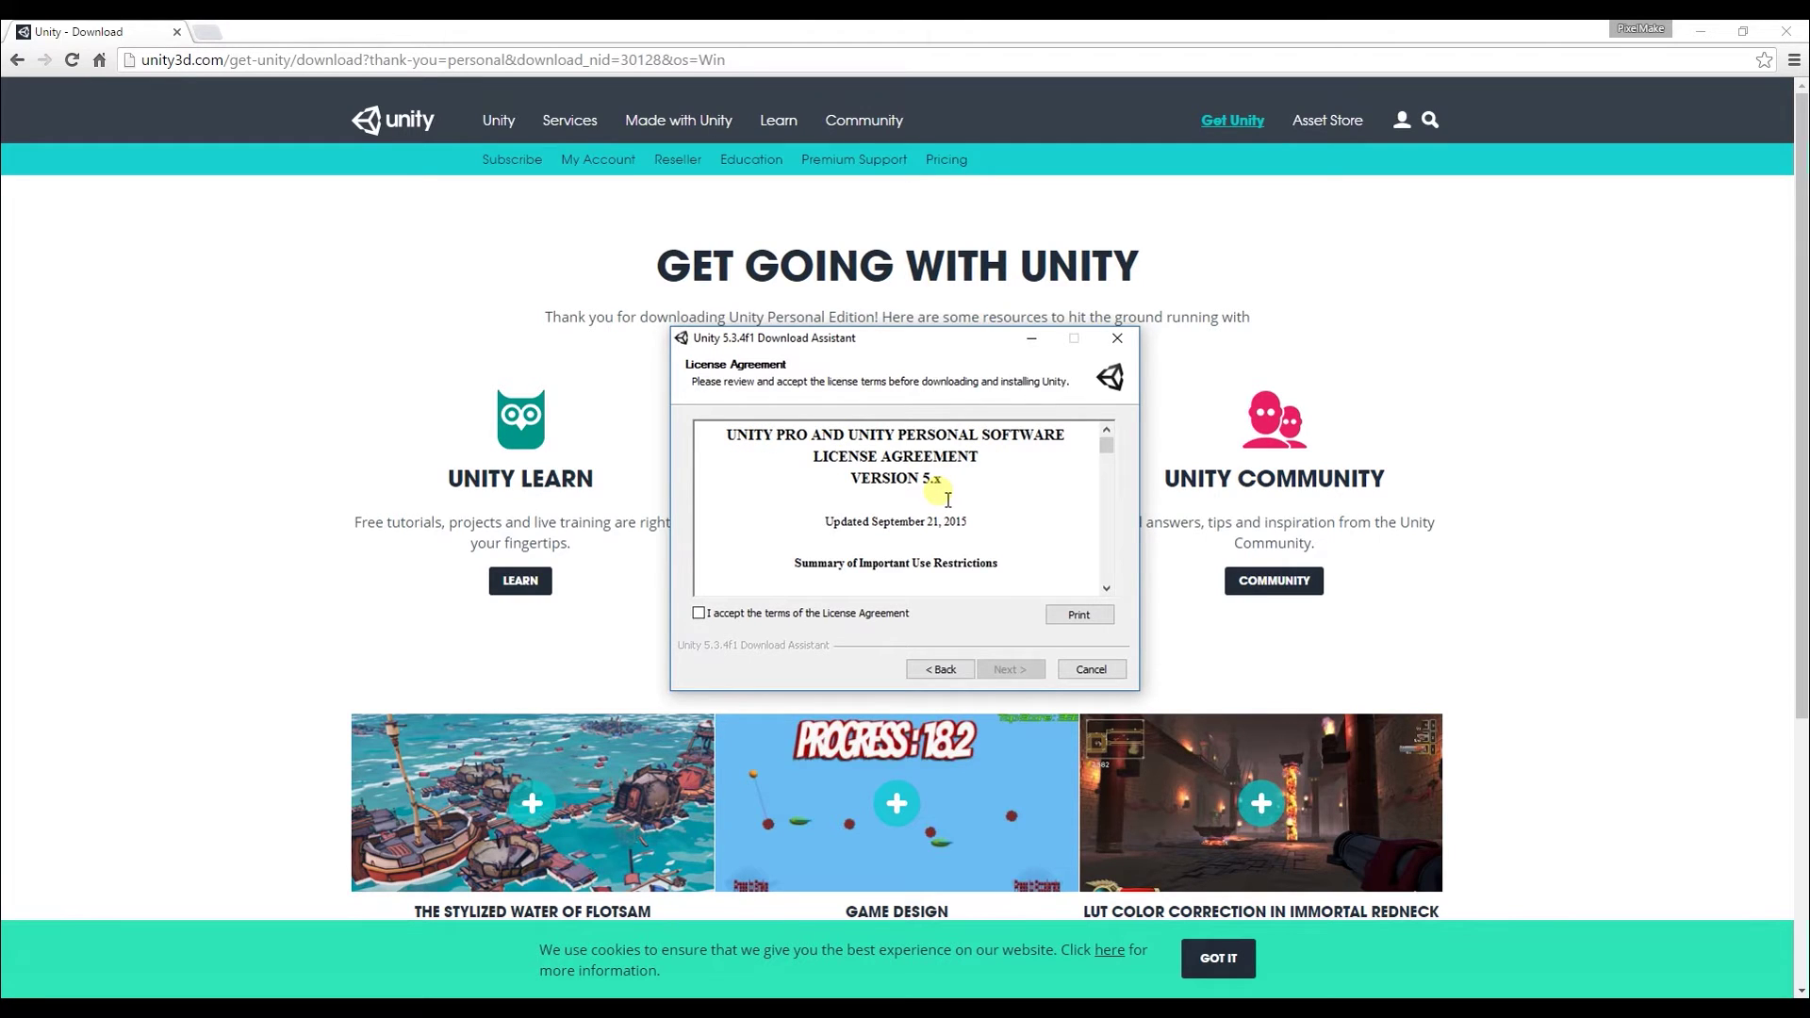
pyautogui.click(726, 613)
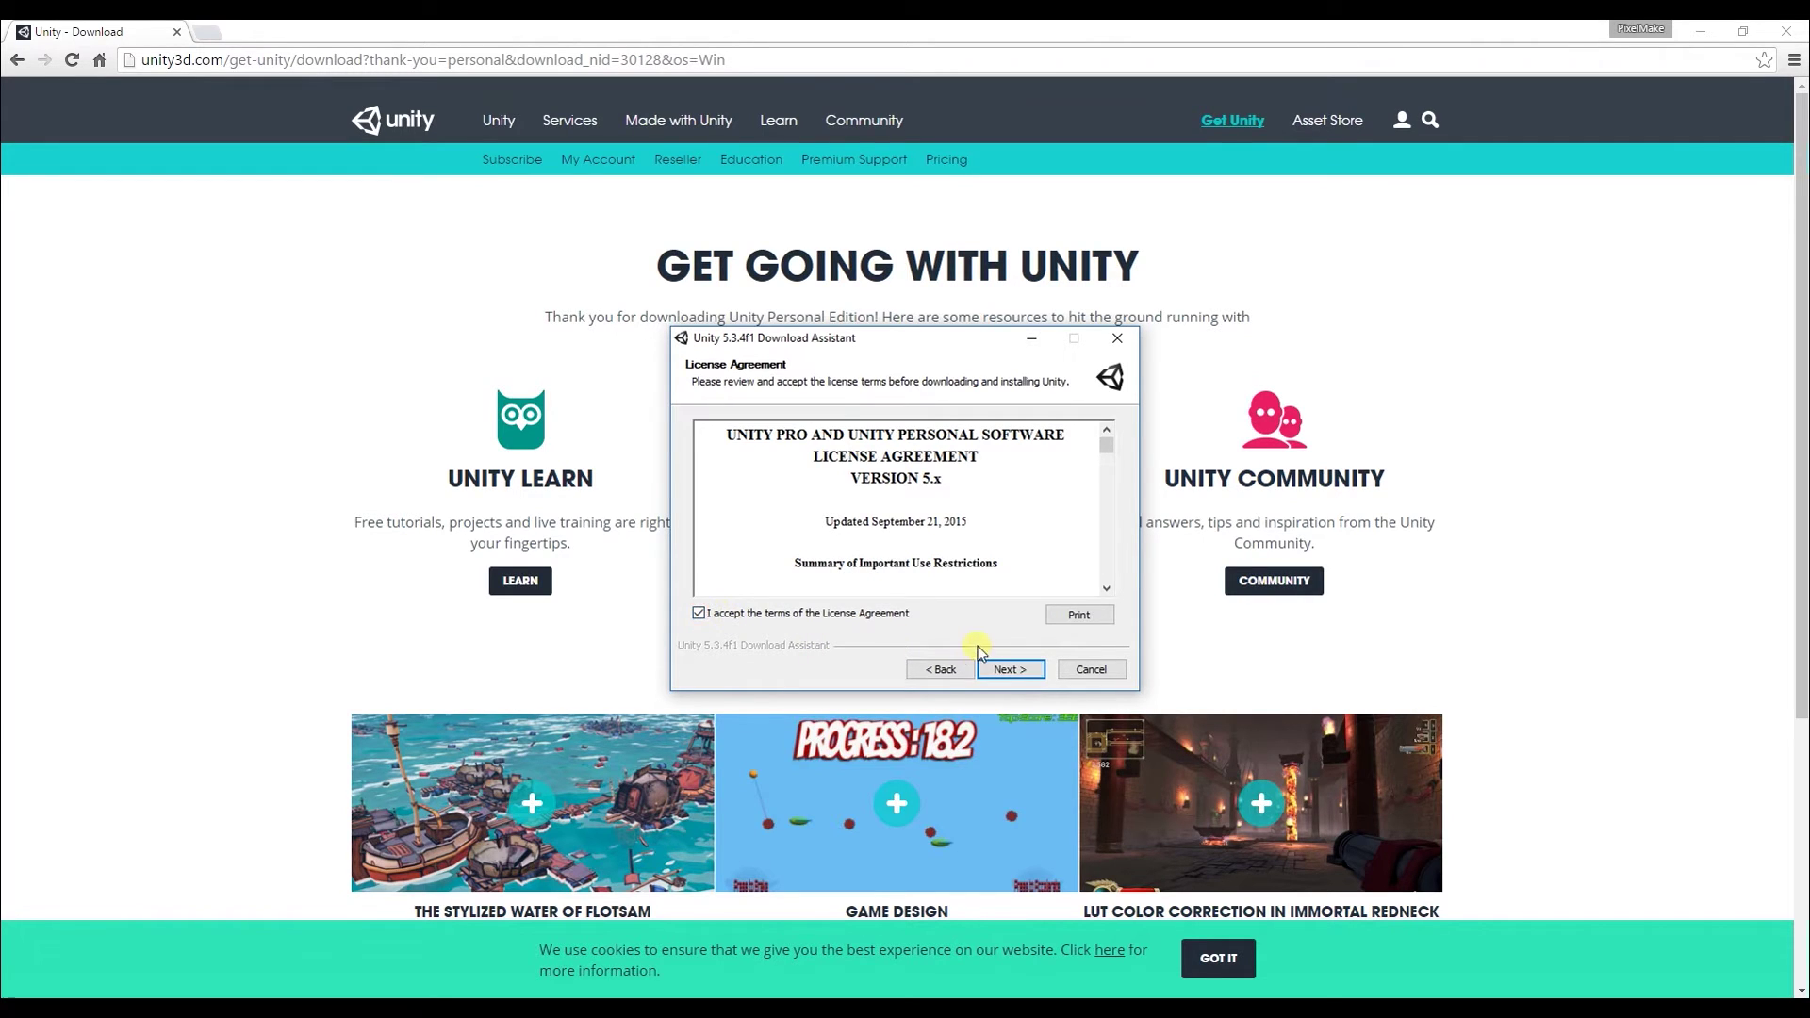
pyautogui.click(1002, 669)
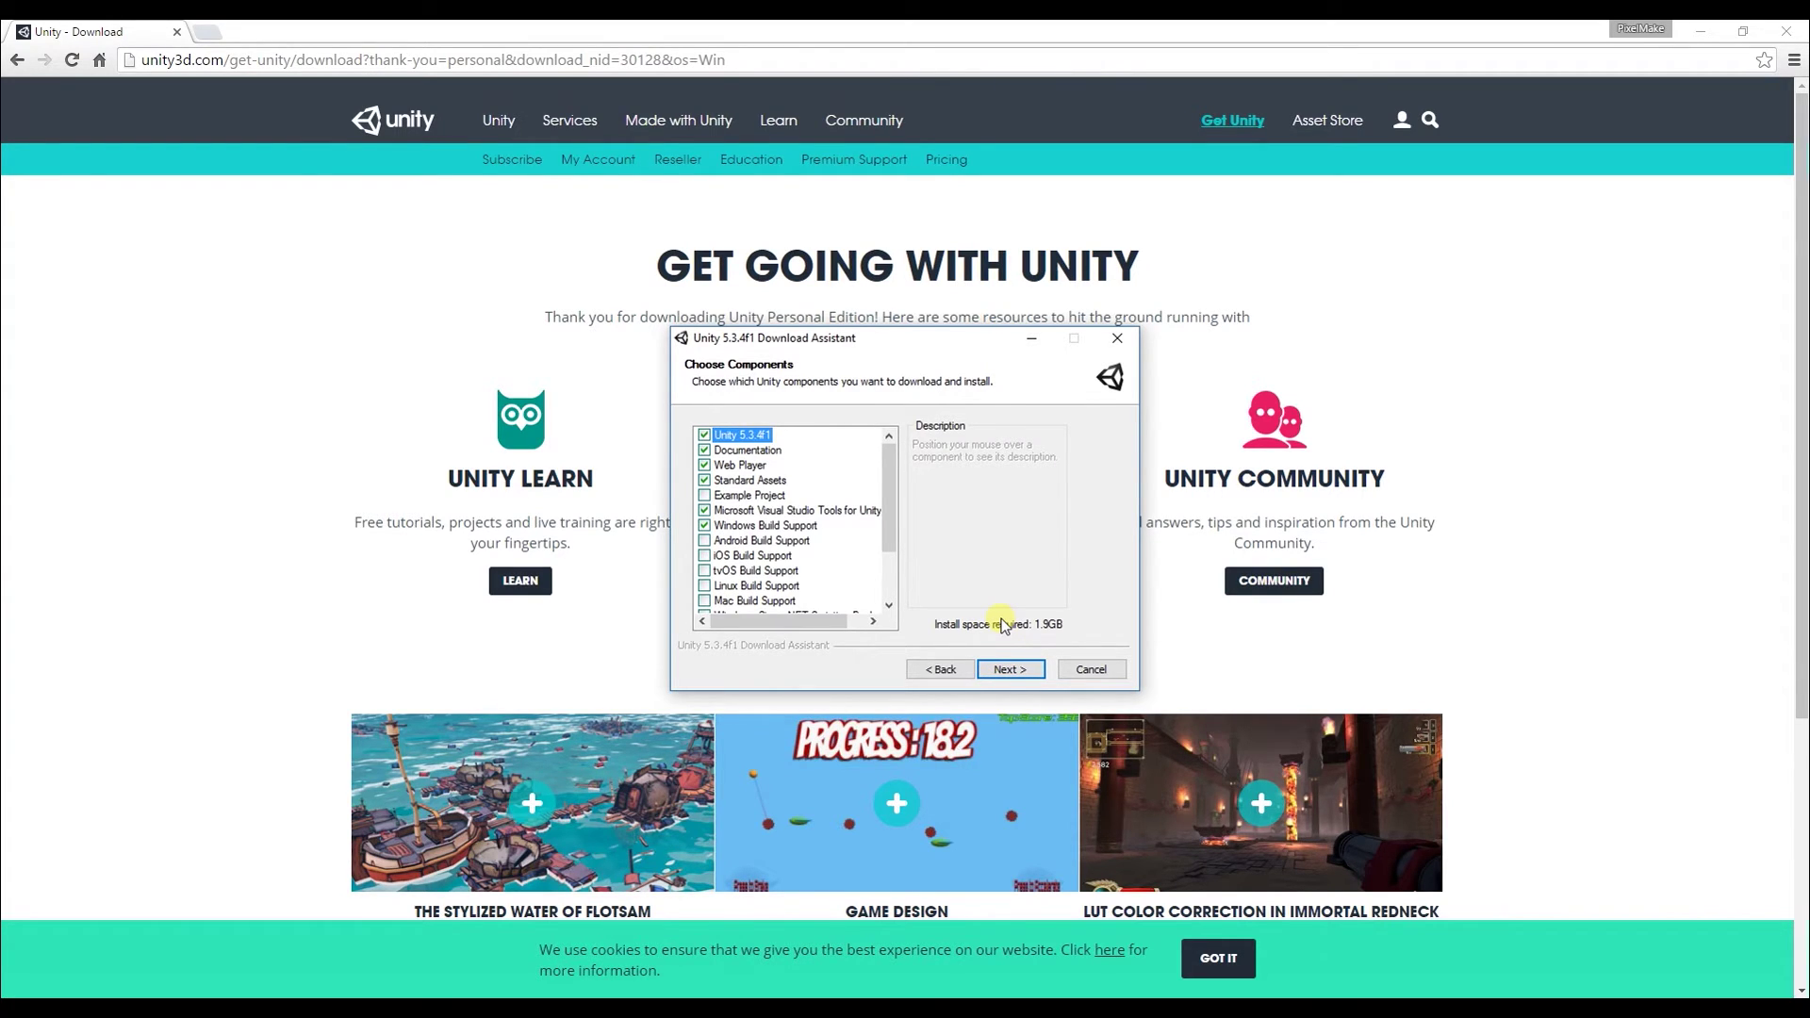
# Add Example Project and the Android, iOS, tvOS, Linux and Mac Build Support components to the installation
pyautogui.click(704, 495)
pyautogui.click(704, 540)
pyautogui.click(704, 555)
pyautogui.click(705, 571)
pyautogui.click(705, 585)
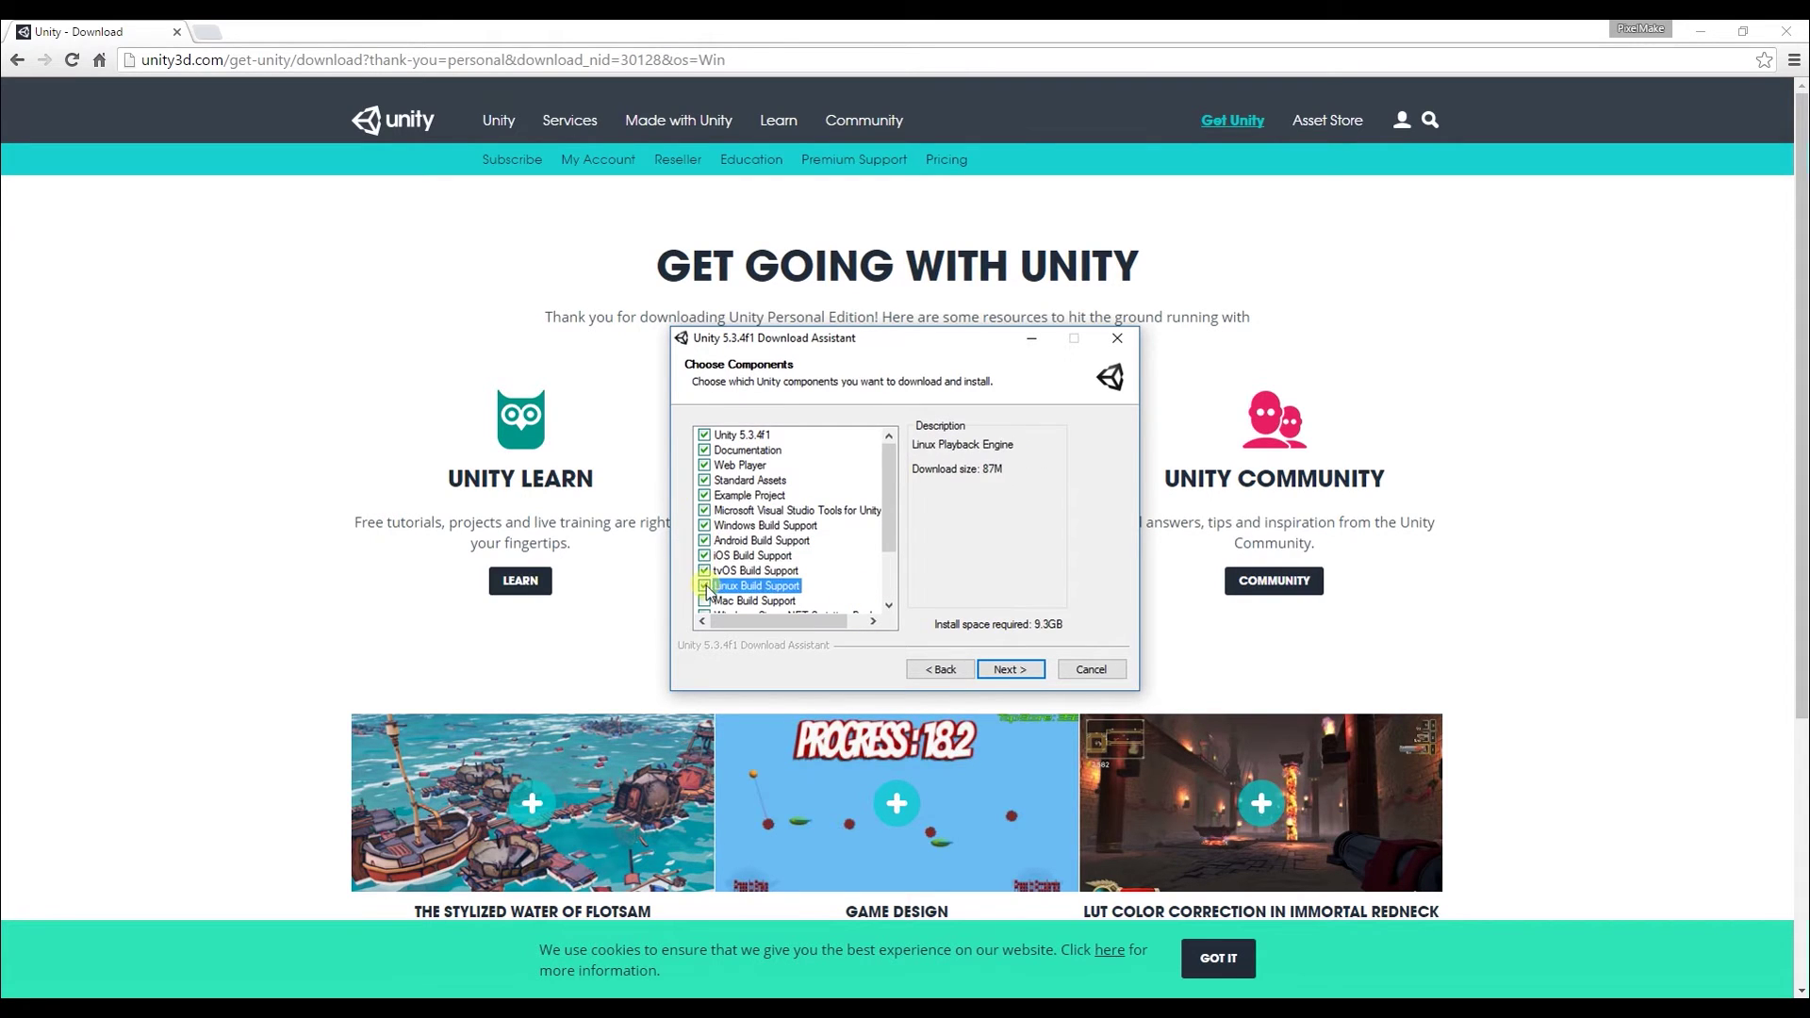
pyautogui.click(705, 600)
# Add both Windows Store Scripting Backends plus SamsungTV, Tizen and WebGL Build Support, and continue to the install locations
pyautogui.scroll(-1, 706, 589)
pyautogui.click(705, 570)
pyautogui.click(705, 585)
pyautogui.click(705, 600)
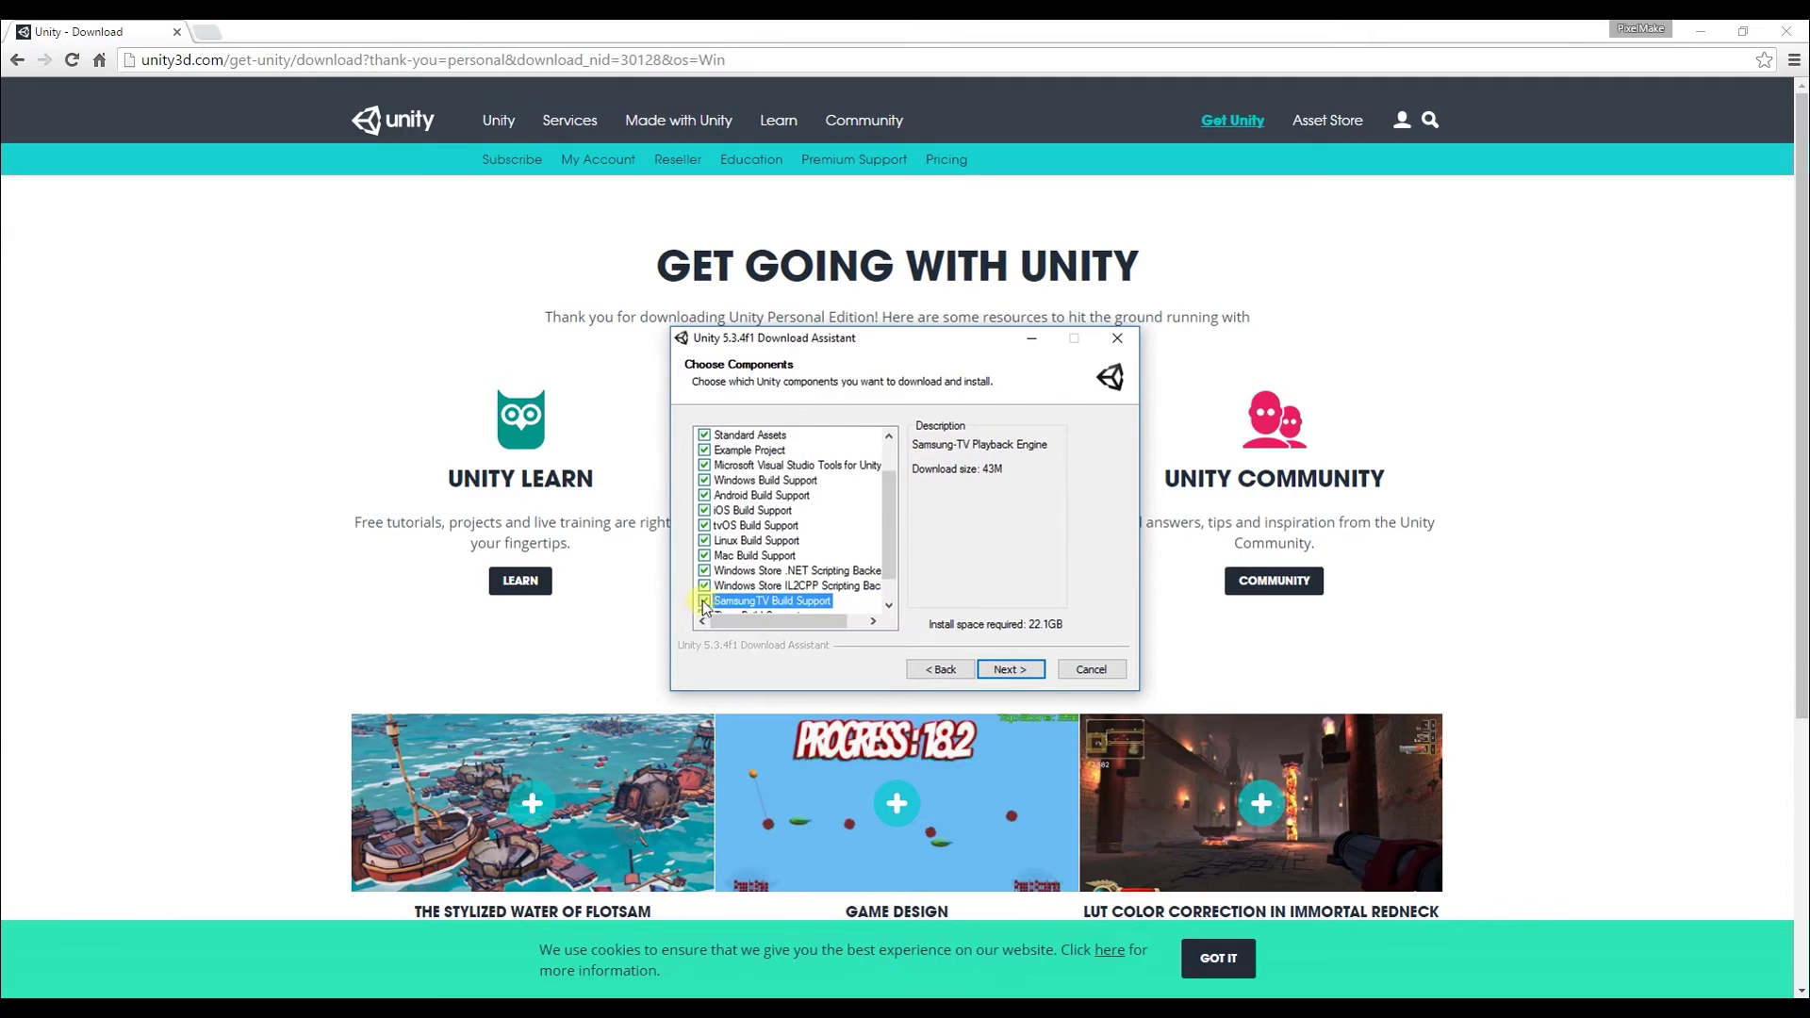
pyautogui.scroll(-1, 706, 594)
pyautogui.click(705, 586)
pyautogui.click(705, 601)
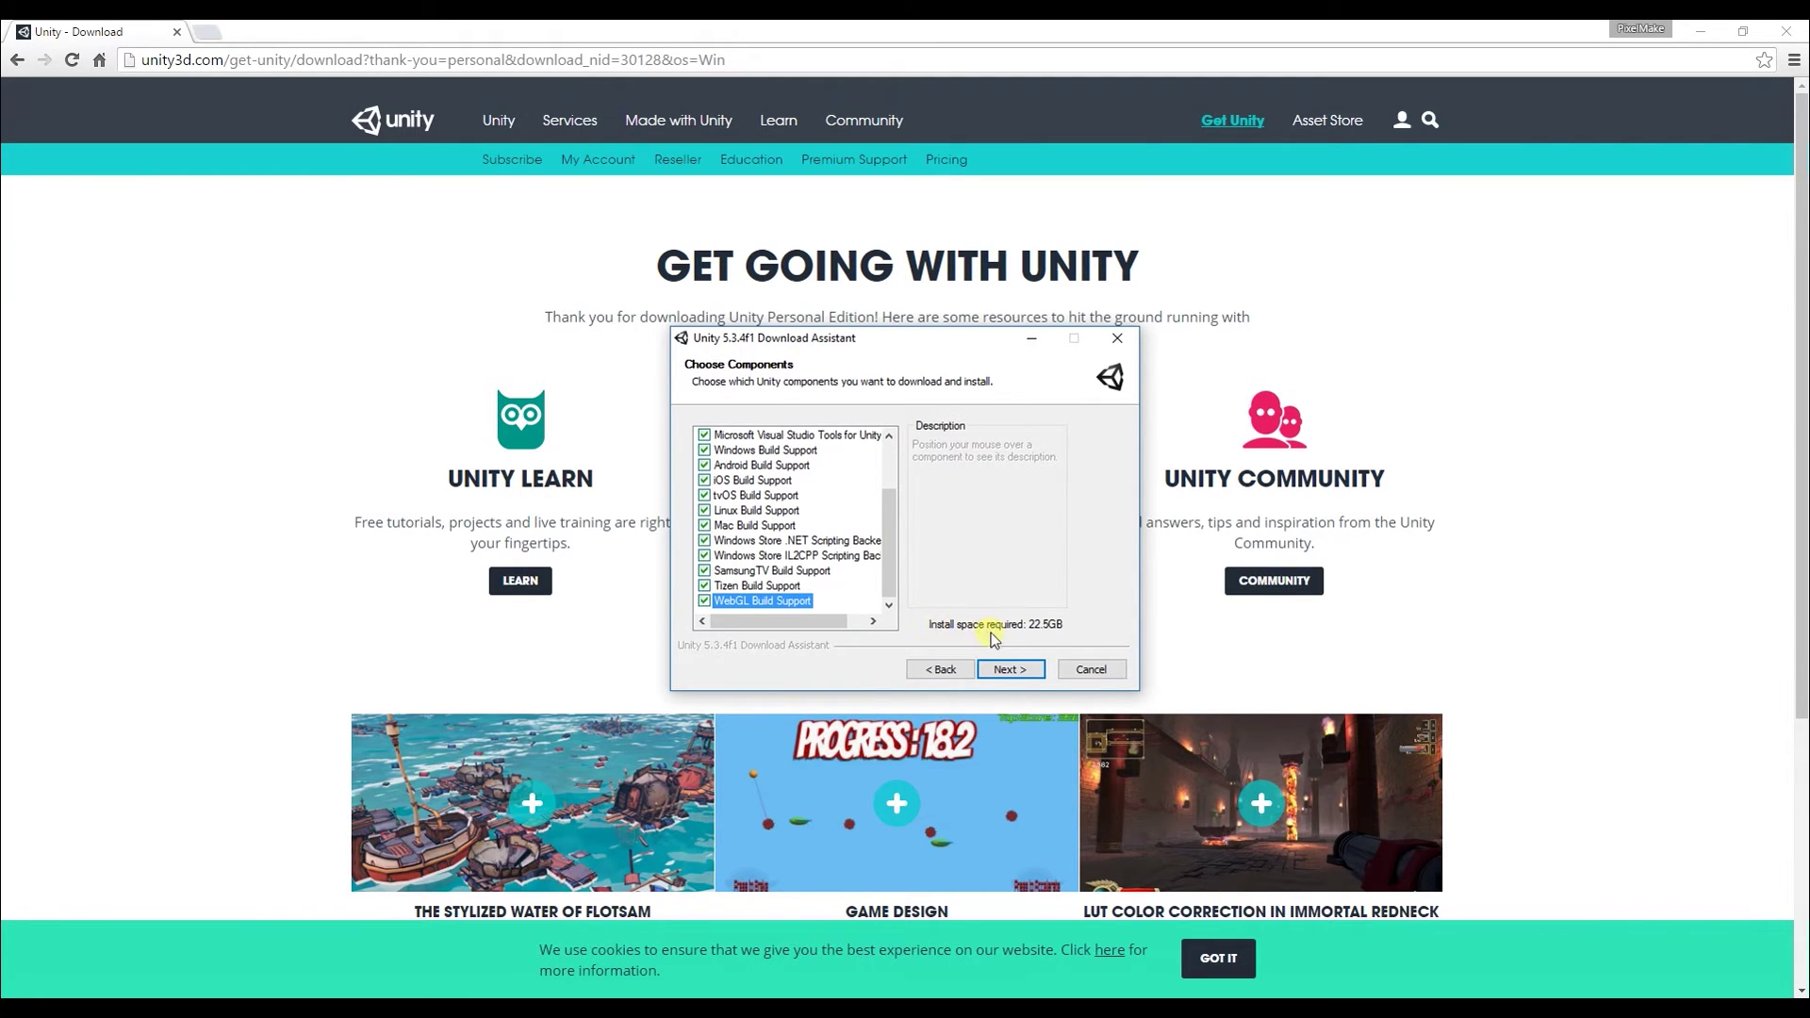
pyautogui.click(1007, 669)
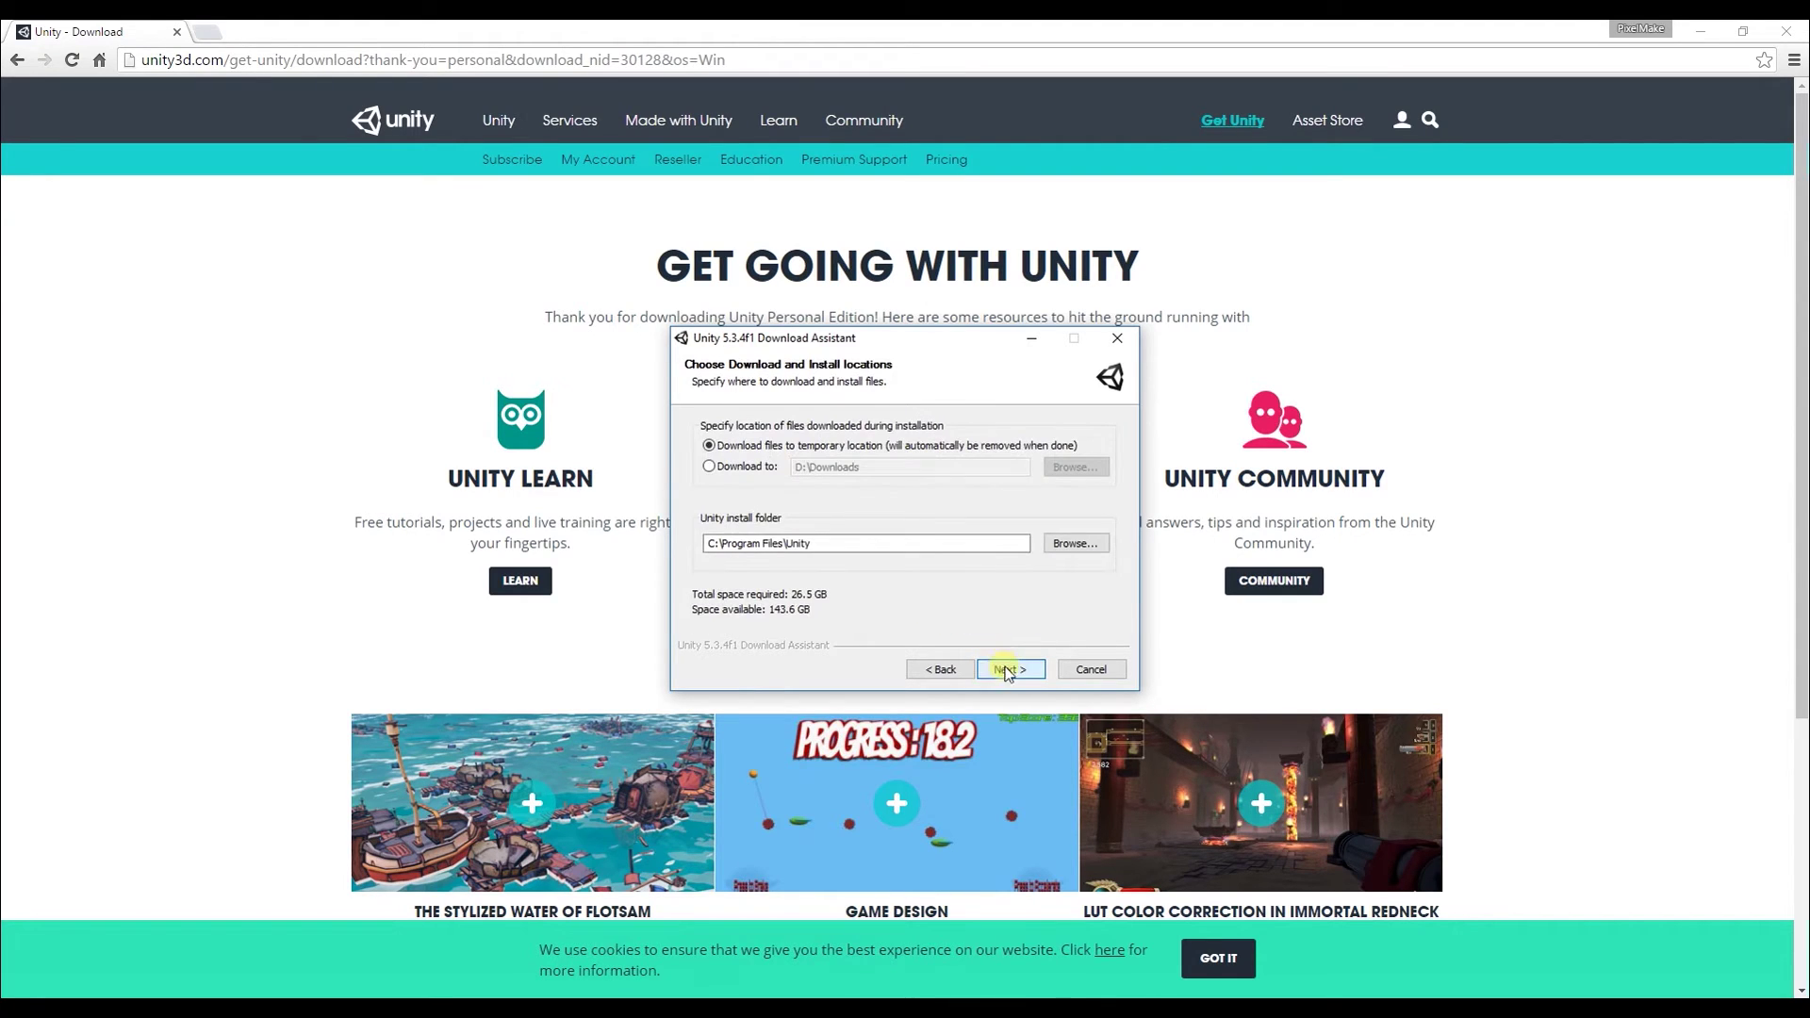
# Change the drive letter of the Unity install folder to D and start downloading and installing Unity
pyautogui.click(709, 544)
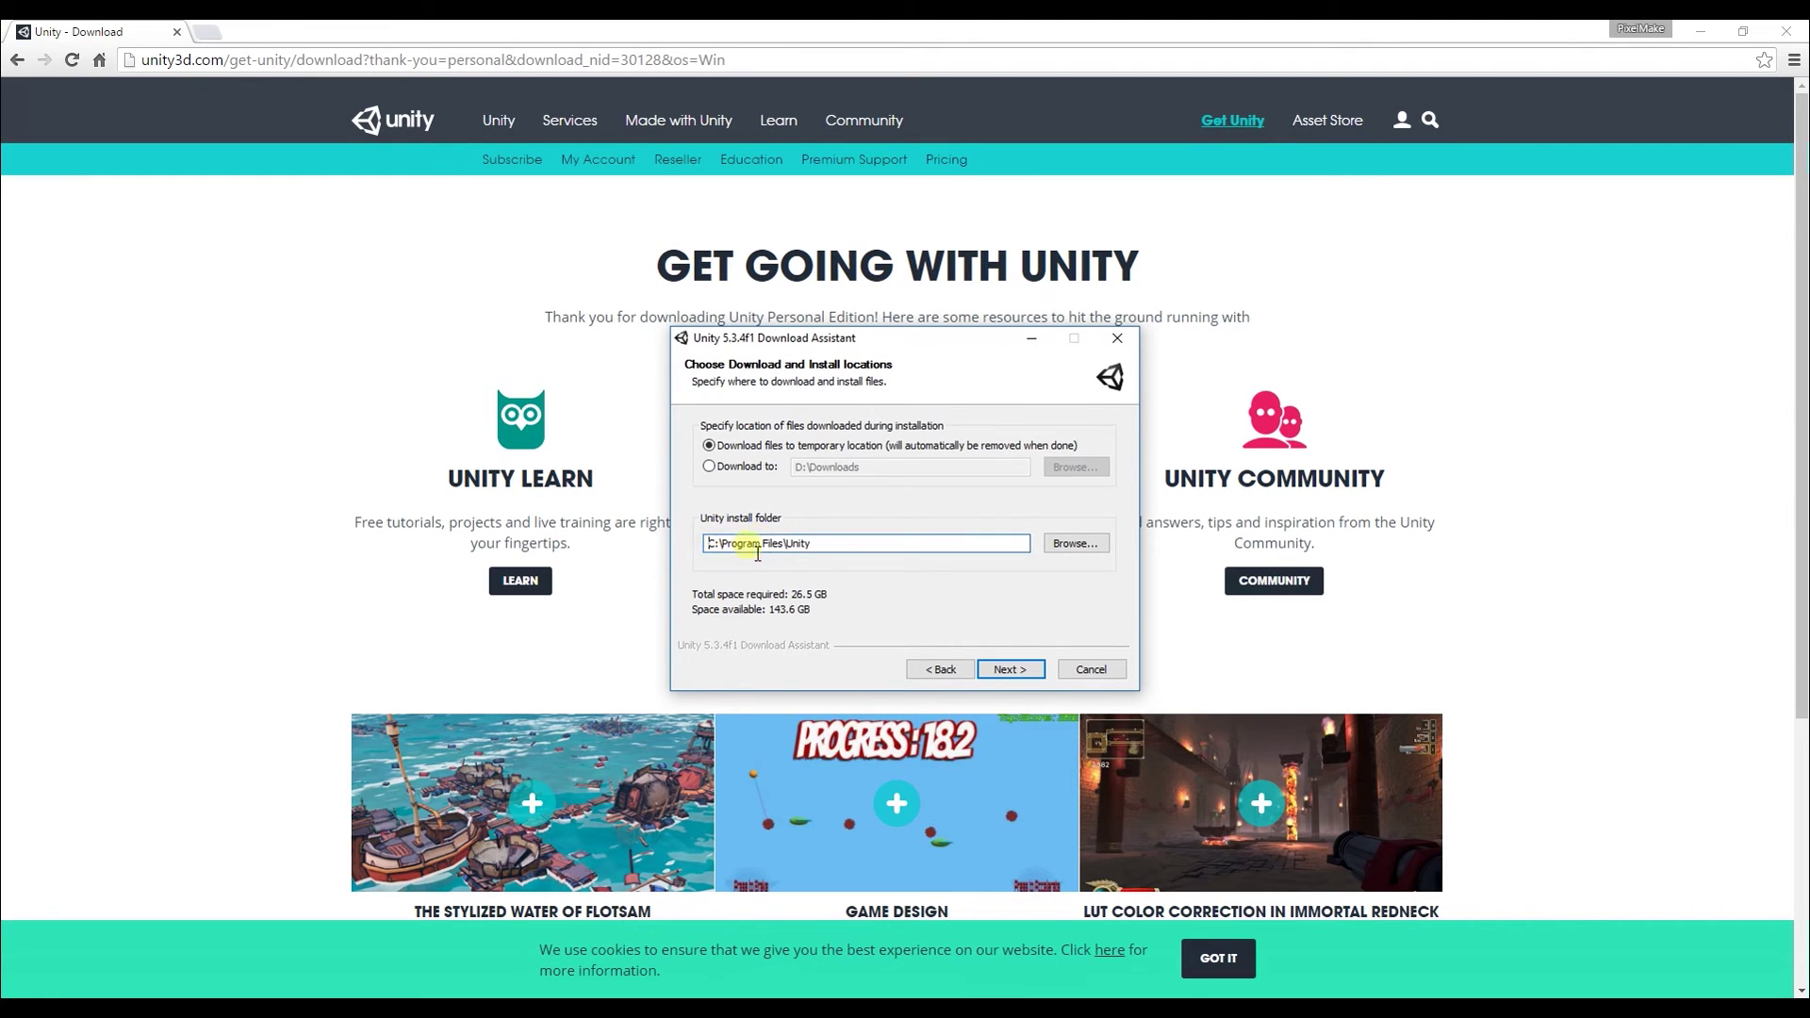
pyautogui.click(1075, 545)
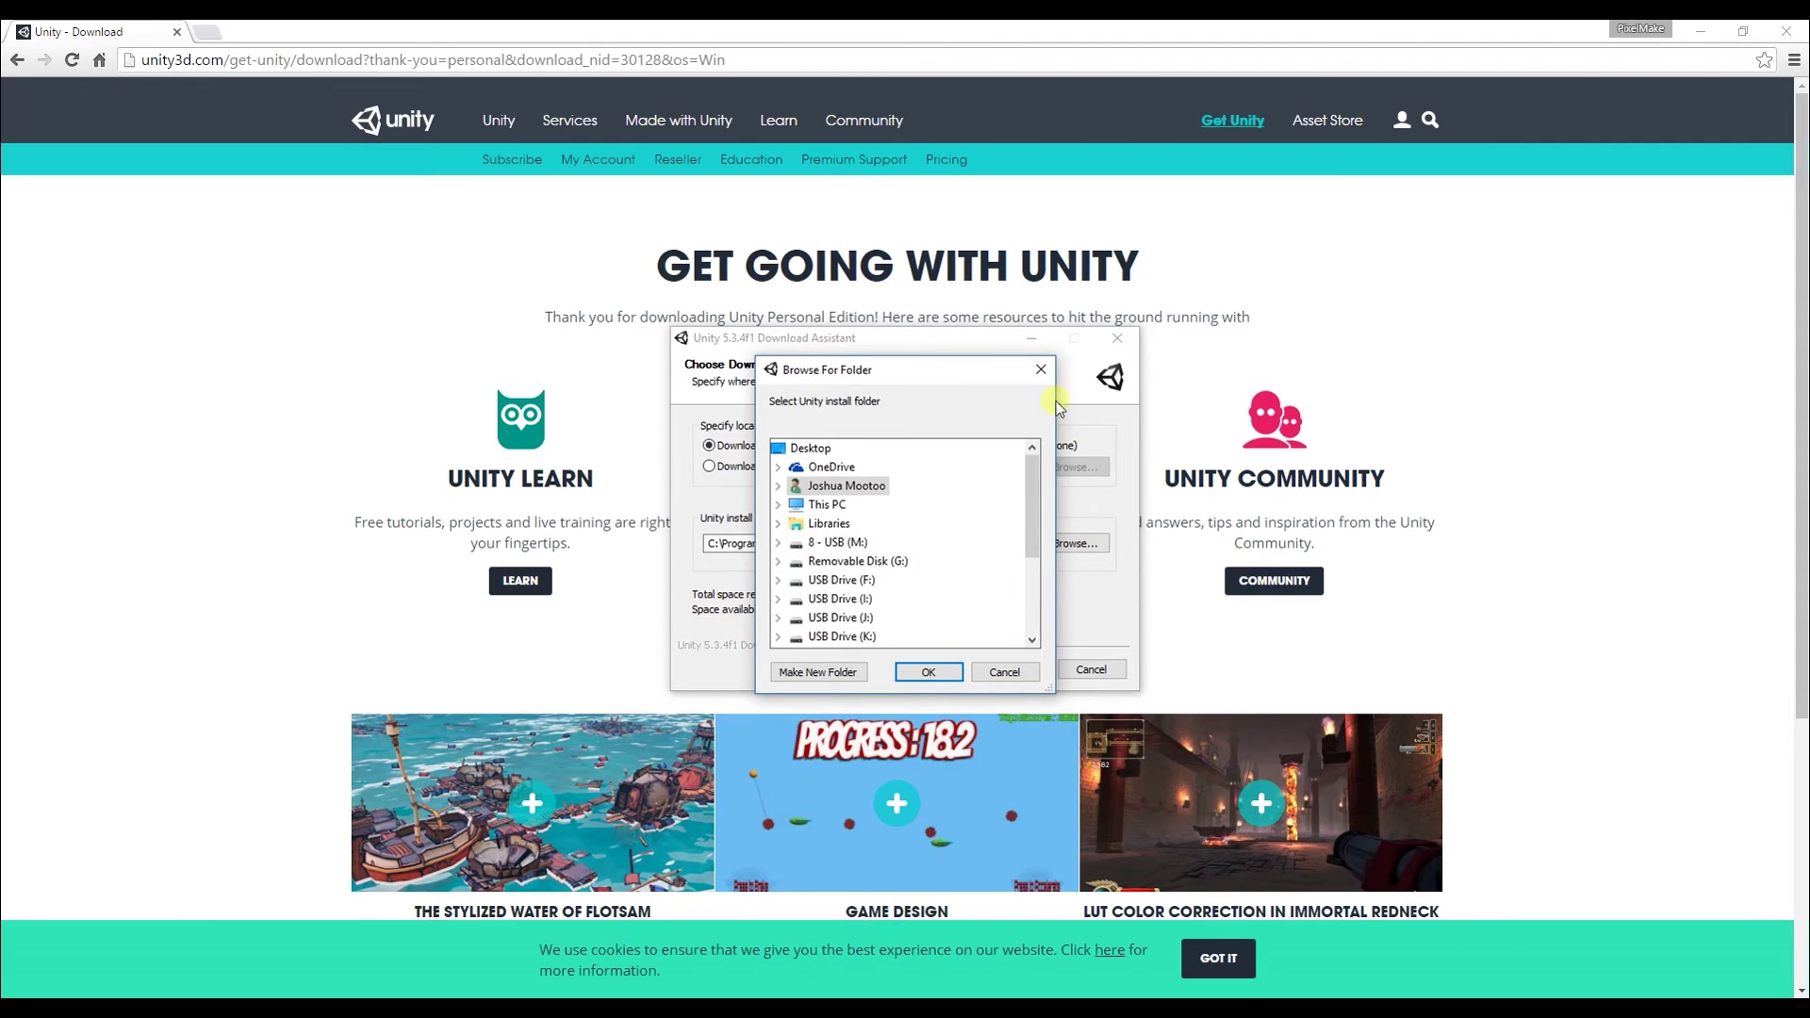
pyautogui.click(1041, 363)
pyautogui.click(753, 542)
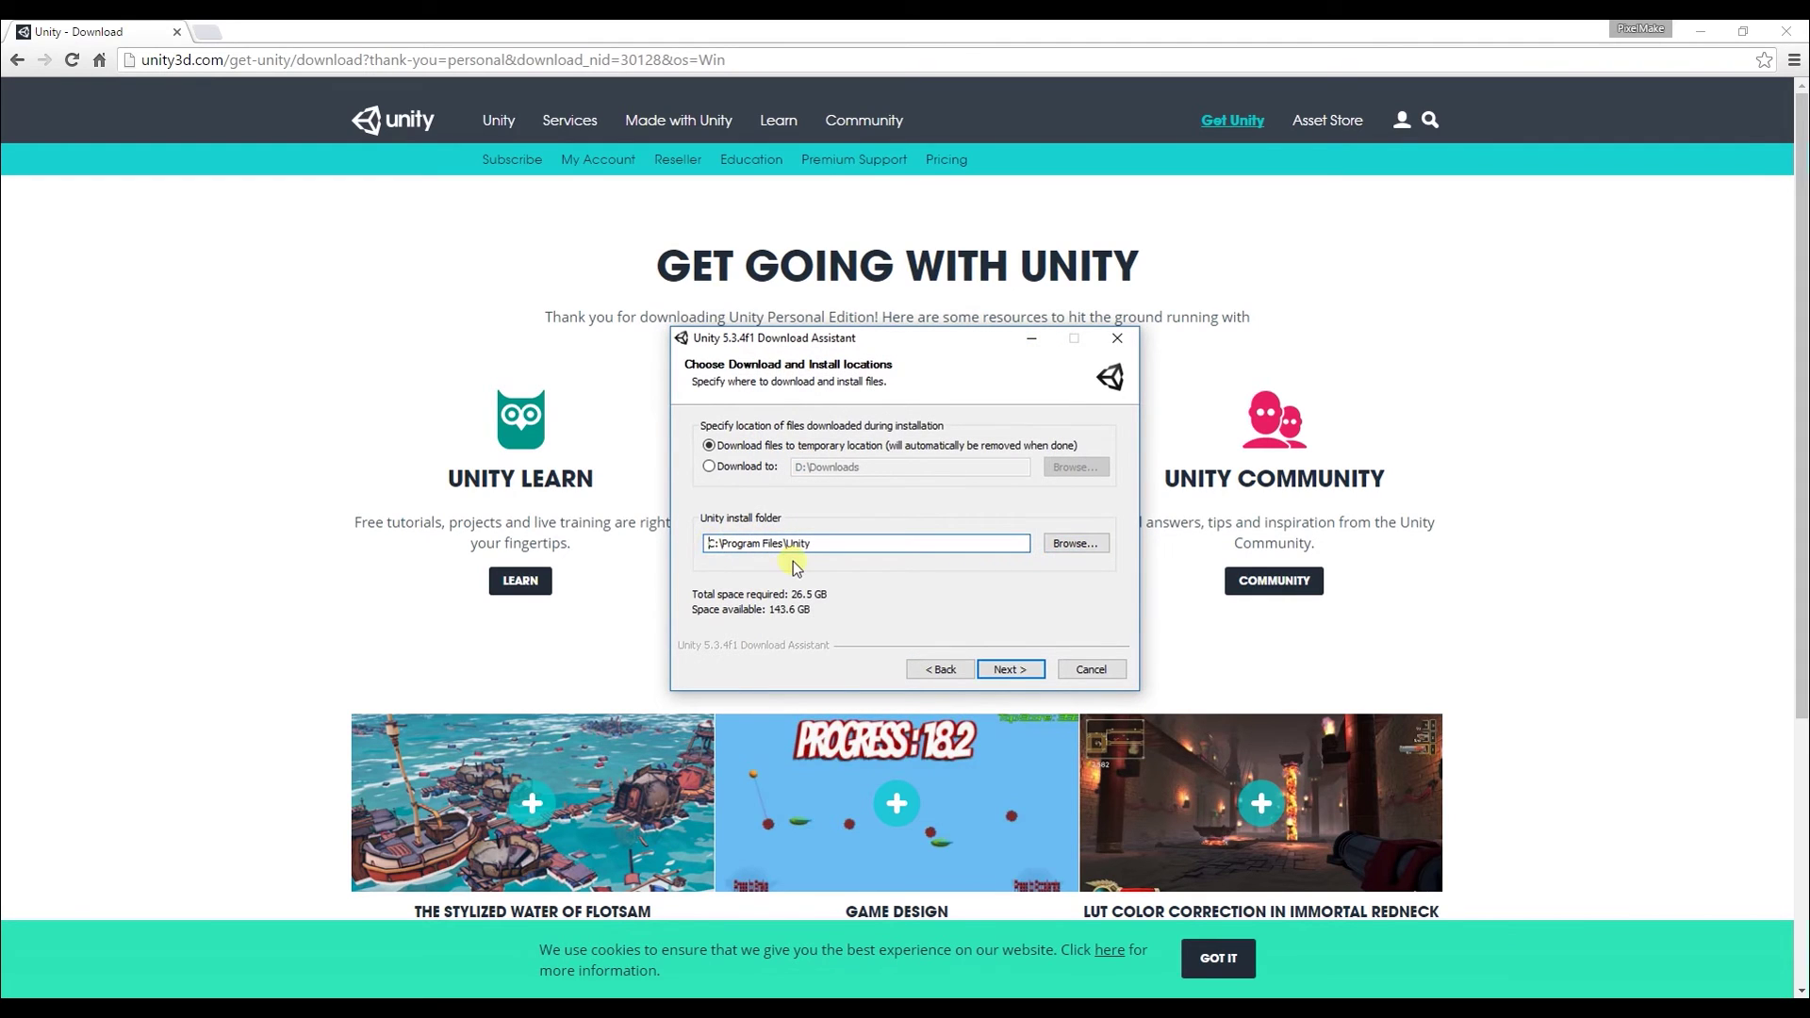
pyautogui.press('Delete')
pyautogui.write('D')
pyautogui.click(1007, 668)
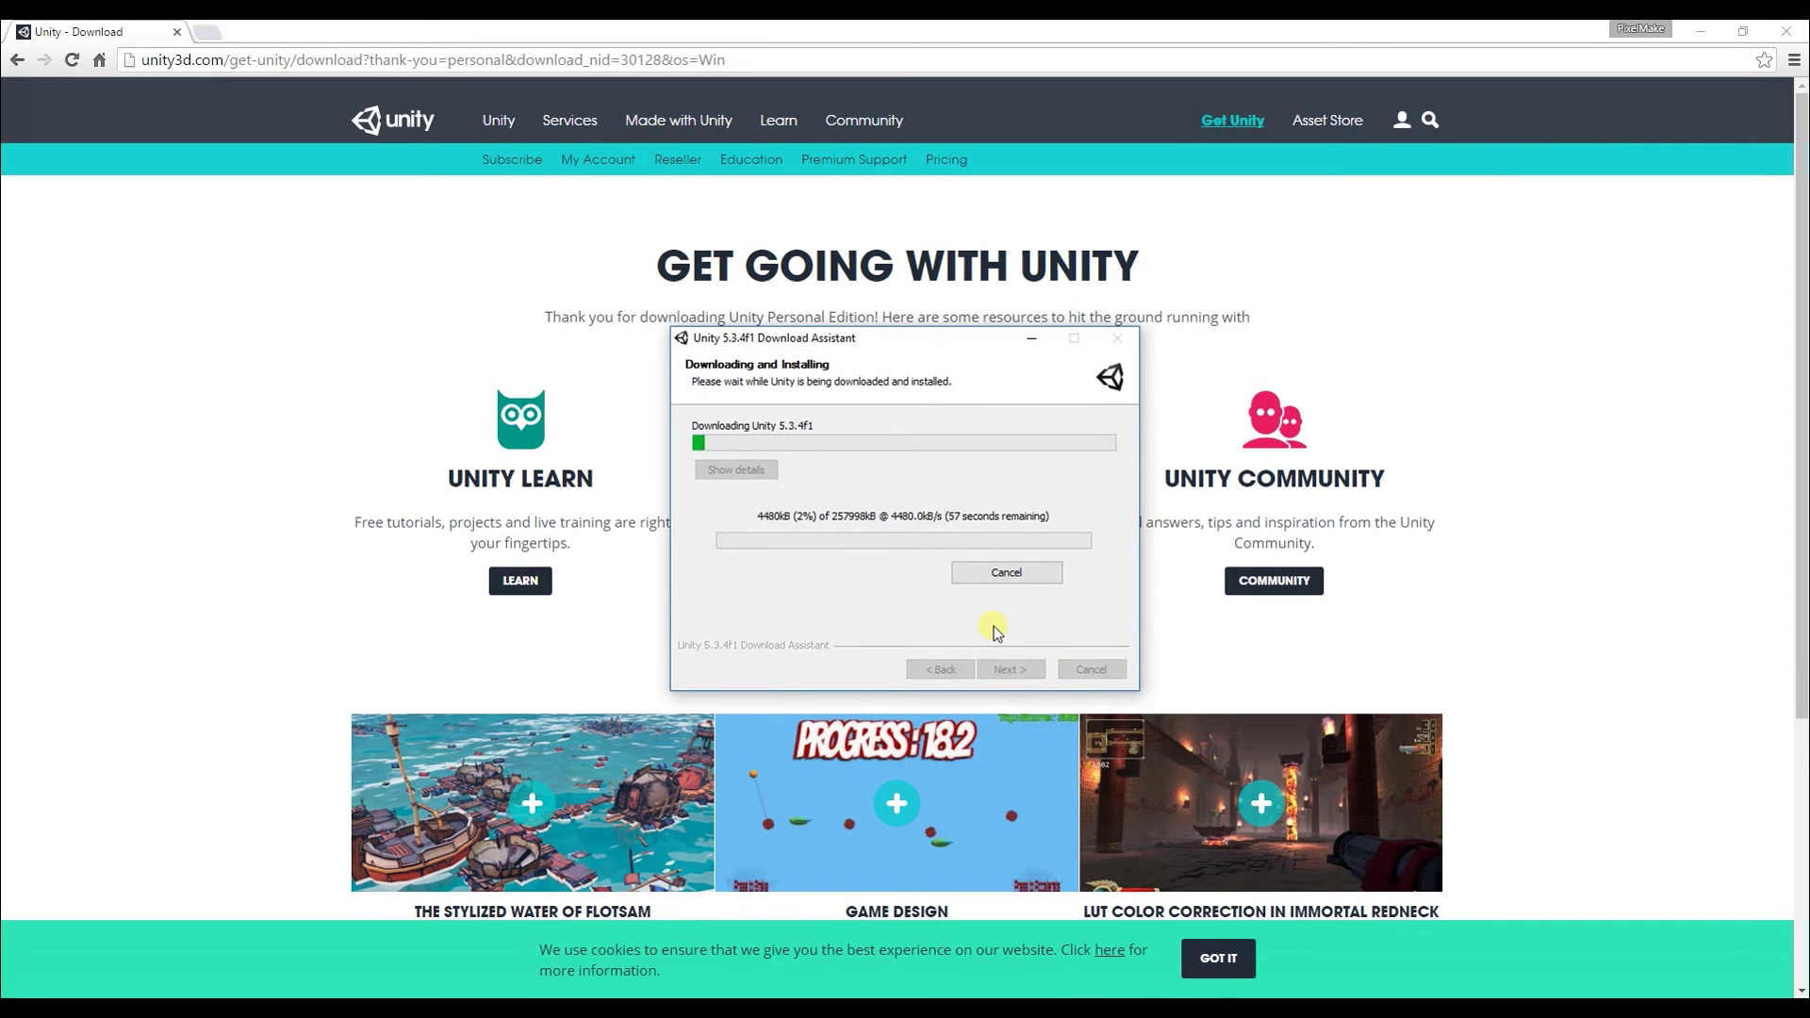